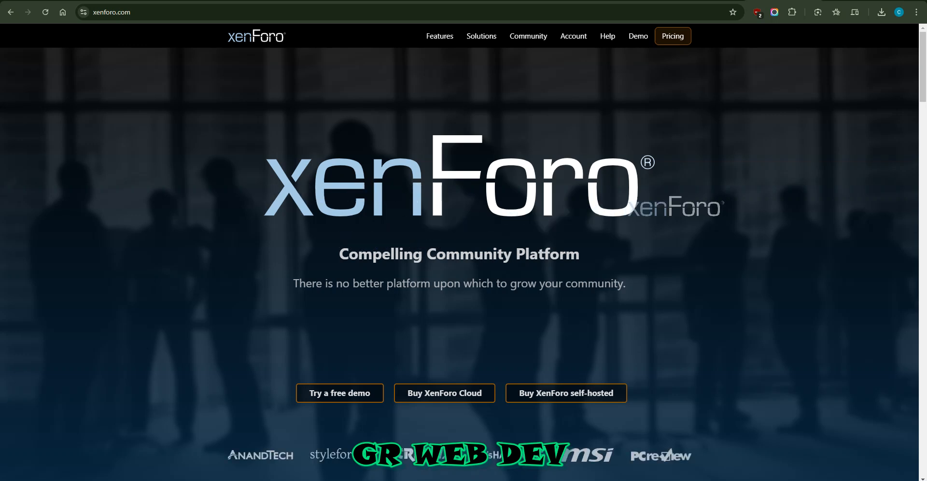
{"action": "scroll", "coordinate": [463, 252], "scroll_direction": "down", "scroll_amount": 2}
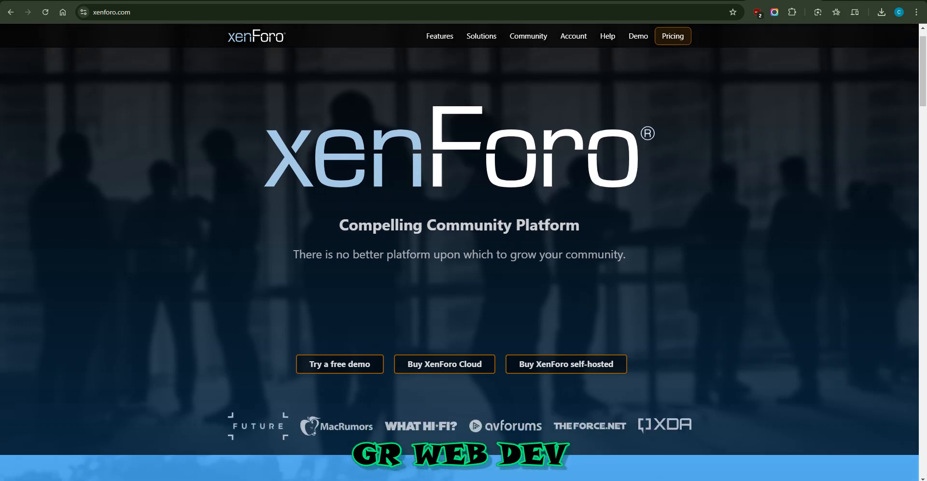
{"action": "scroll", "coordinate": [464, 251], "scroll_direction": "up", "scroll_amount": 2}
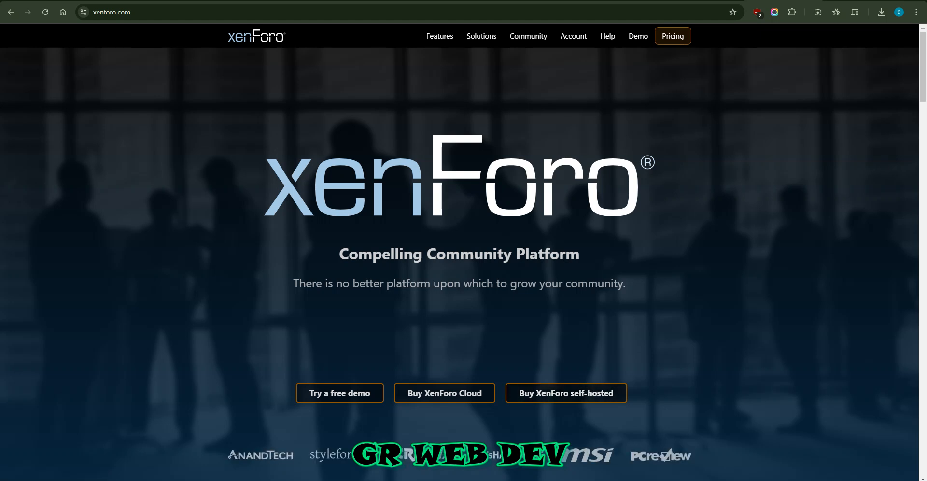
{"action": "key", "text": "ctrl+l"}
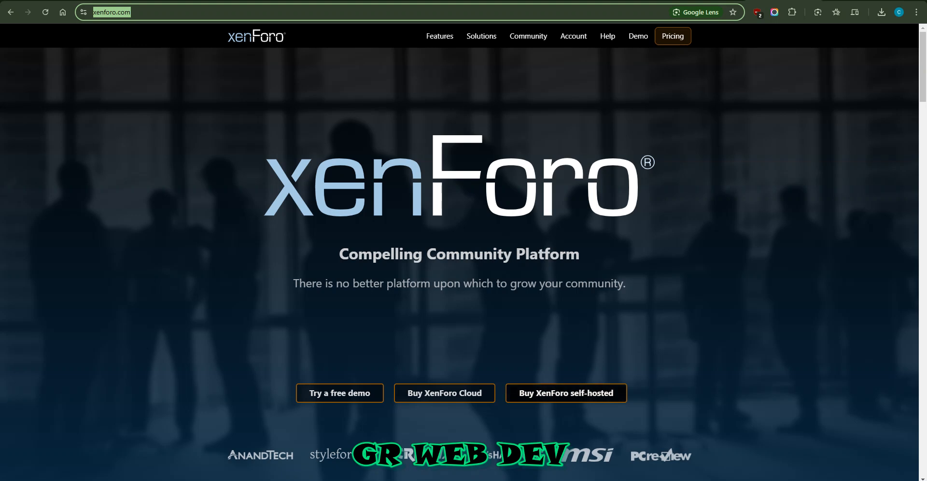
{"action": "left_click", "coordinate": [570, 346]}
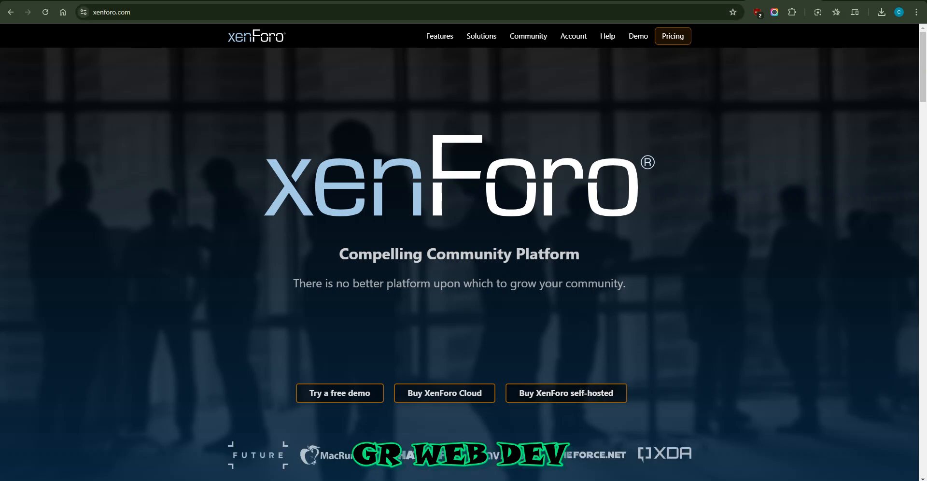
Step: Switch to File Explorer and open the SOFTWARES folder on Local Disk (F:)
{"action": "key", "text": "super+e"}
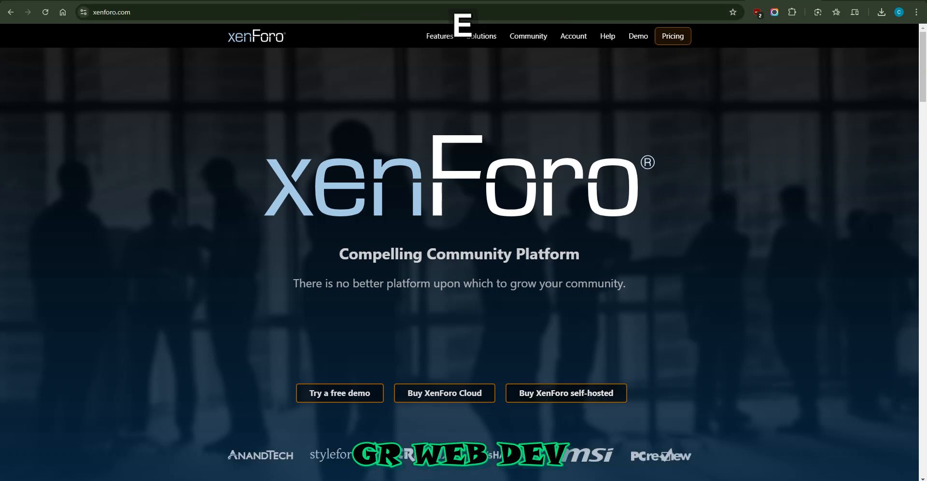
{"action": "left_click", "coordinate": [47, 177]}
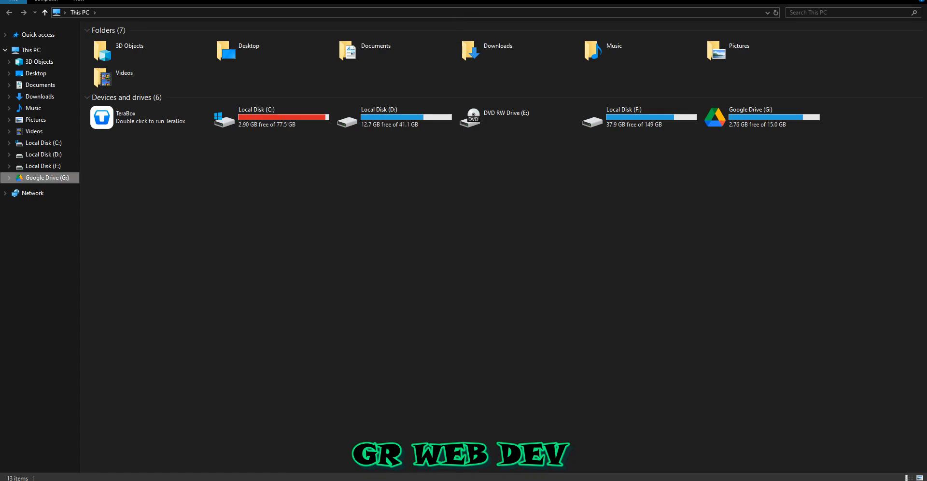
{"action": "left_click", "coordinate": [43, 155]}
{"action": "left_click", "coordinate": [46, 178]}
{"action": "left_click", "coordinate": [44, 166]}
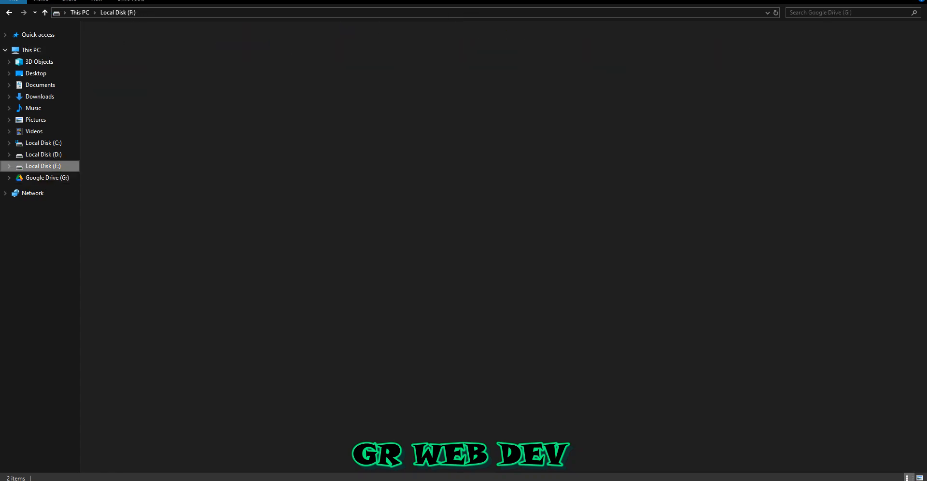
{"action": "double_click", "coordinate": [150, 116]}
{"action": "double_click", "coordinate": [145, 52]}
{"action": "left_click", "coordinate": [145, 62]}
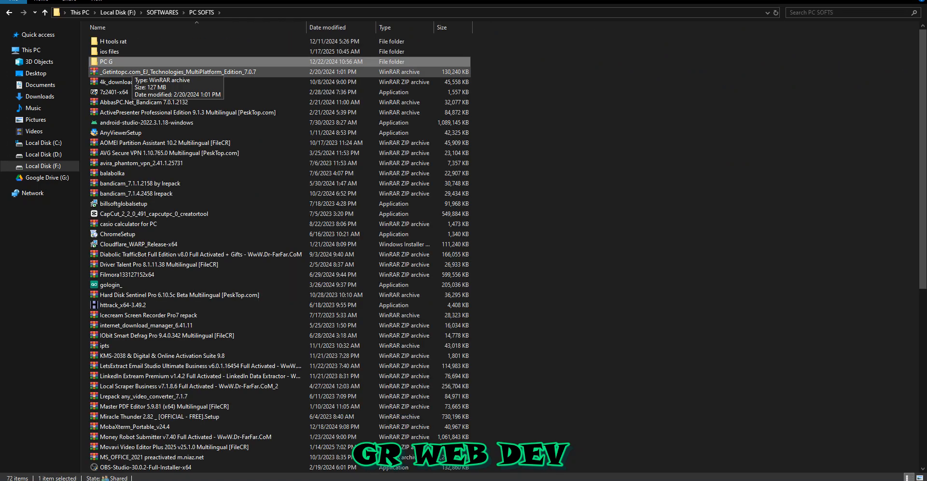
{"action": "key", "text": "BackSpace"}
Step: Open the Xenforo script folder inside WEB SOFTS > PHP SCRIPTS
{"action": "key", "text": "Down"}
{"action": "key", "text": "Return"}
{"action": "key", "text": "Down"}
{"action": "key", "text": "Down"}
{"action": "key", "text": "Down"}
{"action": "key", "text": "Up"}
{"action": "key", "text": "Up"}
{"action": "key", "text": "Return"}
Step: Select the "XenForo-2.3.4-Full Latest version" ZIP archive in the Xenforo script folder
{"action": "key", "text": "Down"}
{"action": "key", "text": "Down"}
{"action": "key", "text": "Down"}
{"action": "key", "text": "Down"}
{"action": "key", "text": "Down"}
{"action": "key", "text": "Down"}
{"action": "key", "text": "Return"}
{"action": "key", "text": "Down"}
{"action": "key", "text": "Down"}
{"action": "key", "text": "Down"}
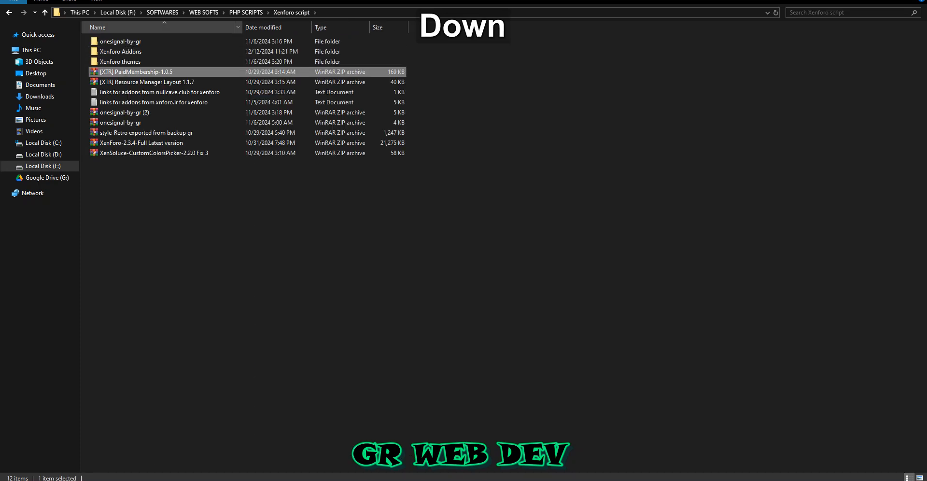
{"action": "key", "text": "Down"}
{"action": "key", "text": "Down"}
{"action": "key", "text": "Down"}
{"action": "key", "text": "Up"}
{"action": "key", "text": "Up"}
{"action": "key", "text": "Up"}
{"action": "key", "text": "Up"}
{"action": "key", "text": "Up"}
{"action": "key", "text": "Down"}
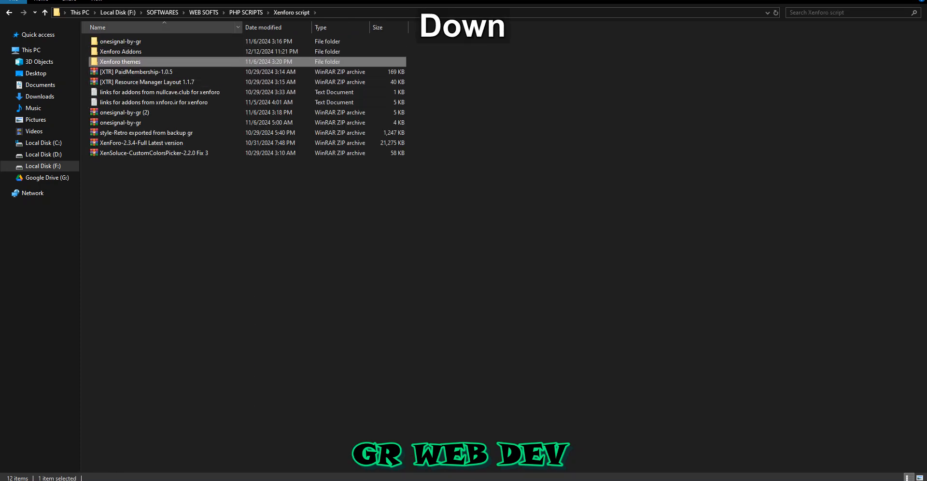
{"action": "key", "text": "Up"}
{"action": "key", "text": "End"}
{"action": "key", "text": "Up"}
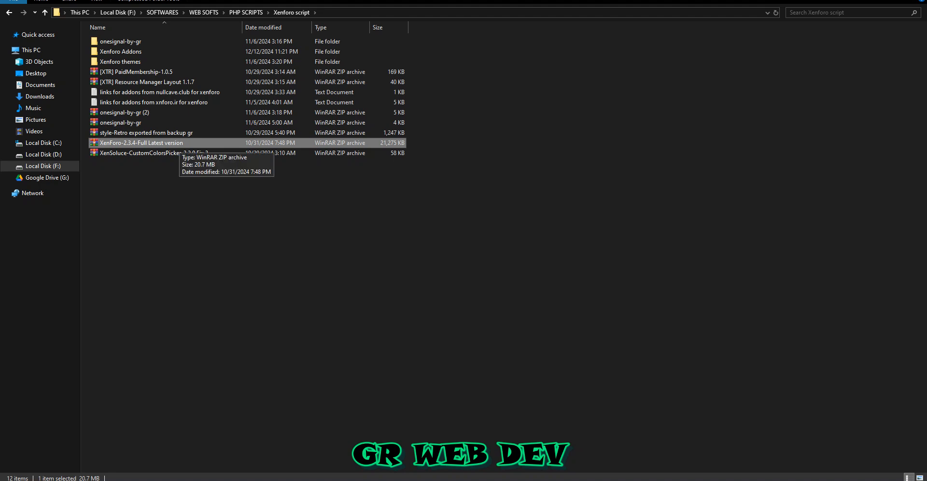
Step: Open the XenForo-2.3.4 archive in WinRAR, examine the contents of its upload folder, and close the archive
{"action": "key", "text": "Return"}
{"action": "key", "text": "Down"}
{"action": "key", "text": "Return"}
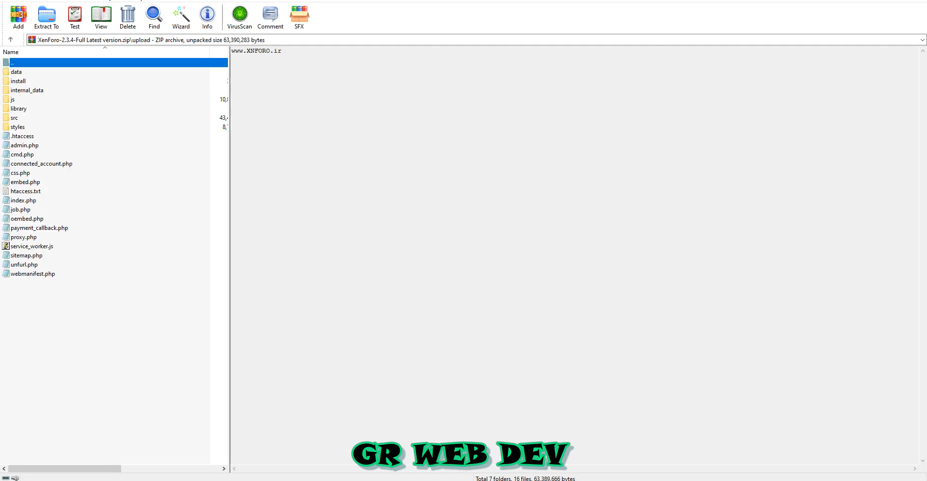
{"action": "left_click_drag", "start_coordinate": [32, 323], "coordinate": [24, 72]}
{"action": "key", "text": "Home"}
{"action": "key", "text": "Return"}
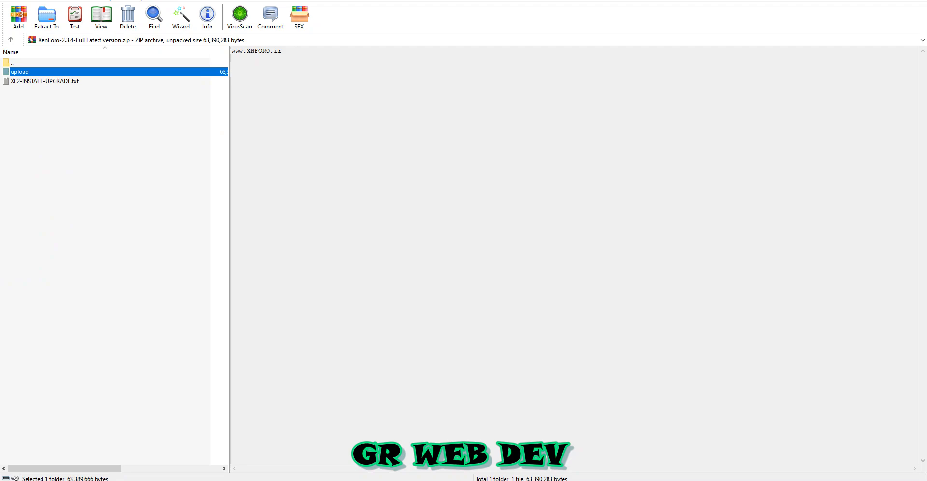
{"action": "key", "text": "alt+F4"}
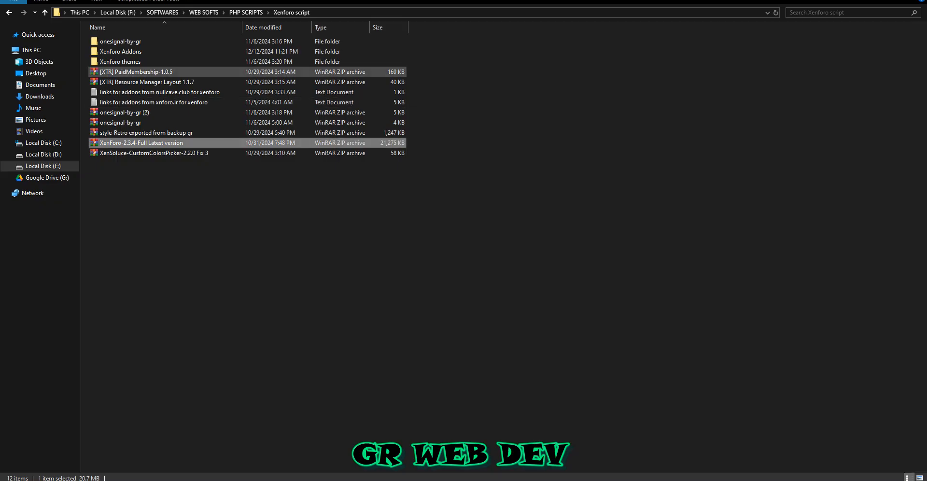
Step: Switch to Chrome and open the public_html folder of prepzig.com through the Hostinger file manager
{"action": "left_click_drag", "start_coordinate": [160, 141], "coordinate": [163, 143]}
{"action": "left_click", "coordinate": [235, 477]}
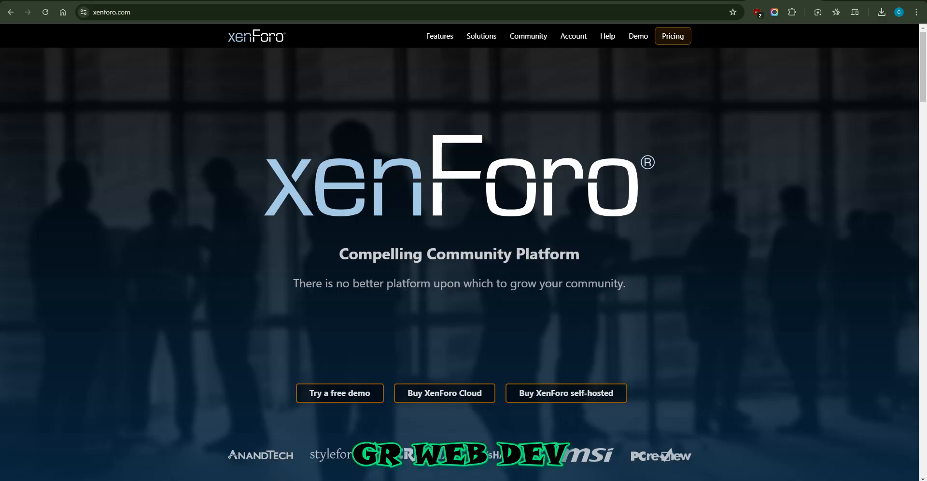
{"action": "left_click", "coordinate": [709, 1]}
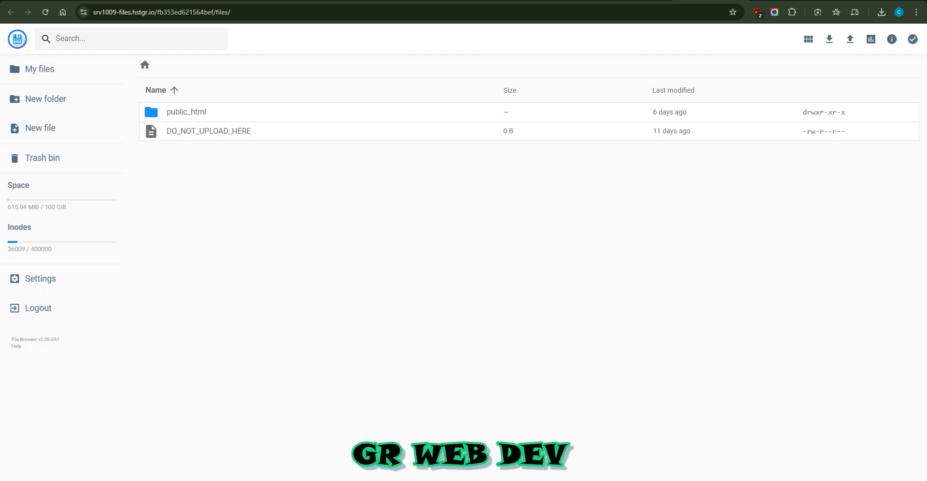
{"action": "left_click", "coordinate": [637, 1]}
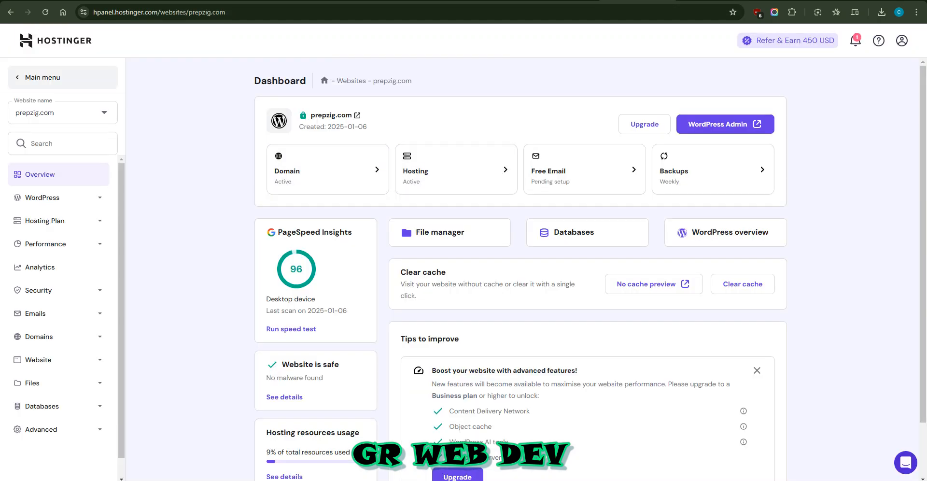
{"action": "left_click", "coordinate": [450, 232]}
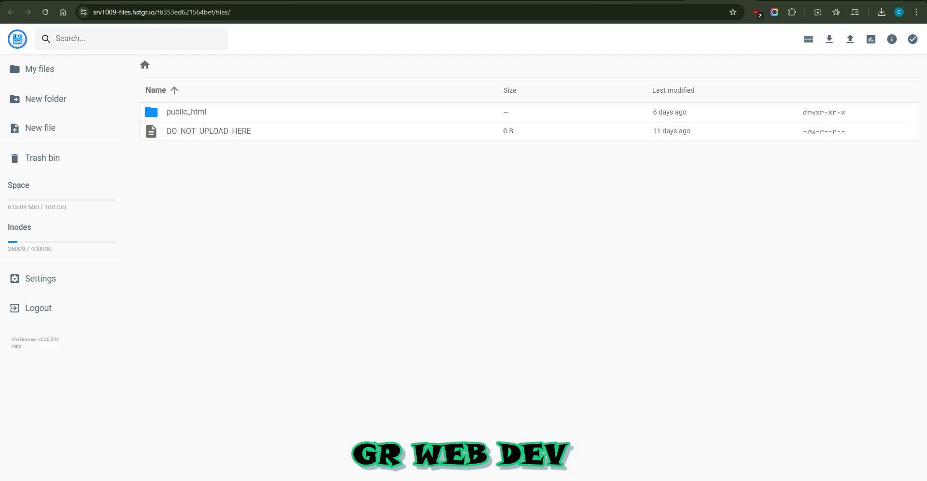
{"action": "double_click", "coordinate": [186, 112]}
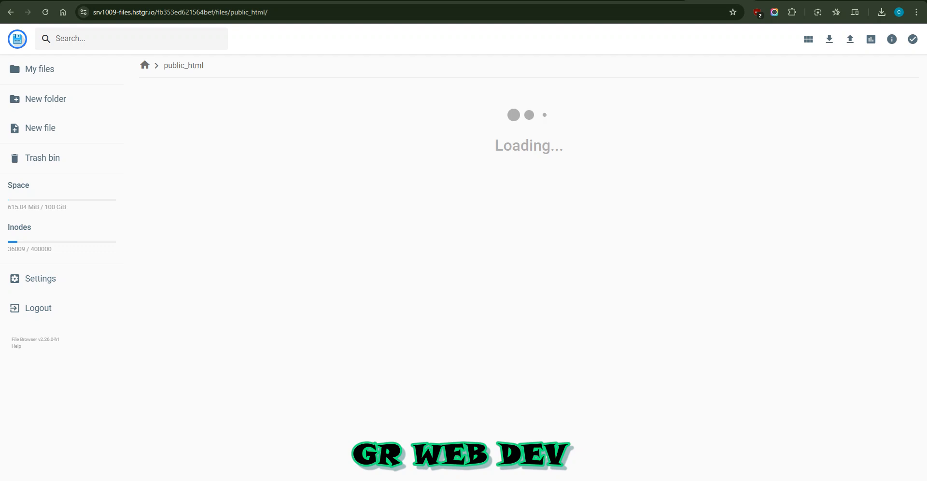
Step: Select all files and folders in prepzig.com's public_html and look through the list
{"action": "scroll", "coordinate": [531, 256], "scroll_direction": "down", "scroll_amount": 2}
{"action": "scroll", "coordinate": [531, 256], "scroll_direction": "up", "scroll_amount": 2}
{"action": "left_click", "coordinate": [525, 207]}
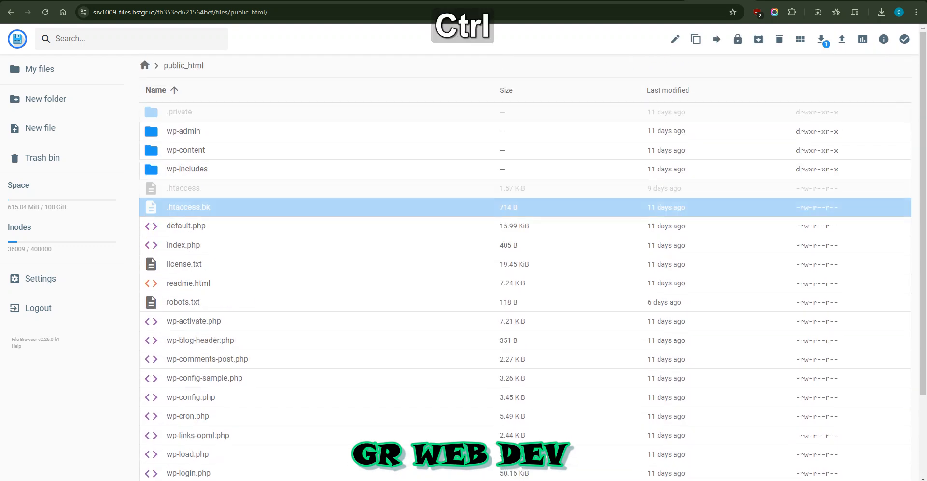
{"action": "key", "text": "ctrl+a"}
{"action": "scroll", "coordinate": [525, 256], "scroll_direction": "down", "scroll_amount": 3}
{"action": "scroll", "coordinate": [525, 256], "scroll_direction": "up", "scroll_amount": 3}
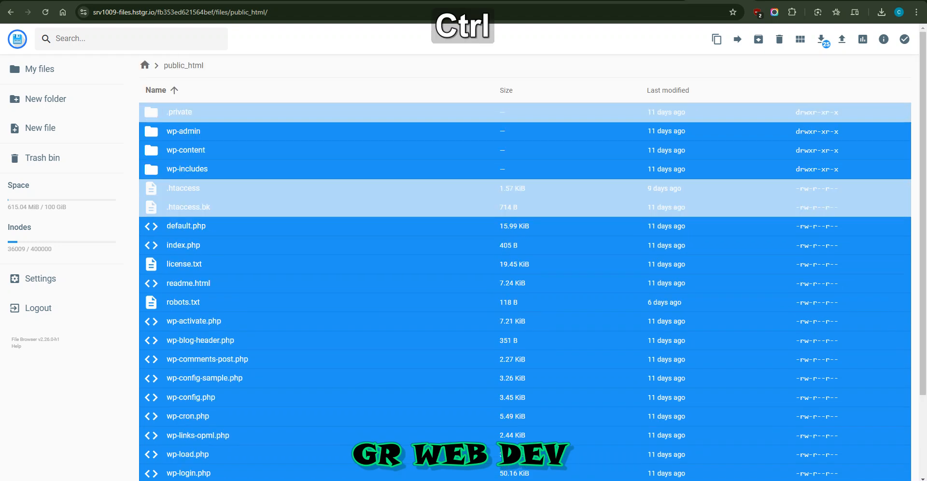
Step: Open the public_html folder of pcreg.xyz and permanently delete default.php, skipping the trash bin
{"action": "key", "text": "ctrl"}
{"action": "key", "text": "ctrl+F1"}
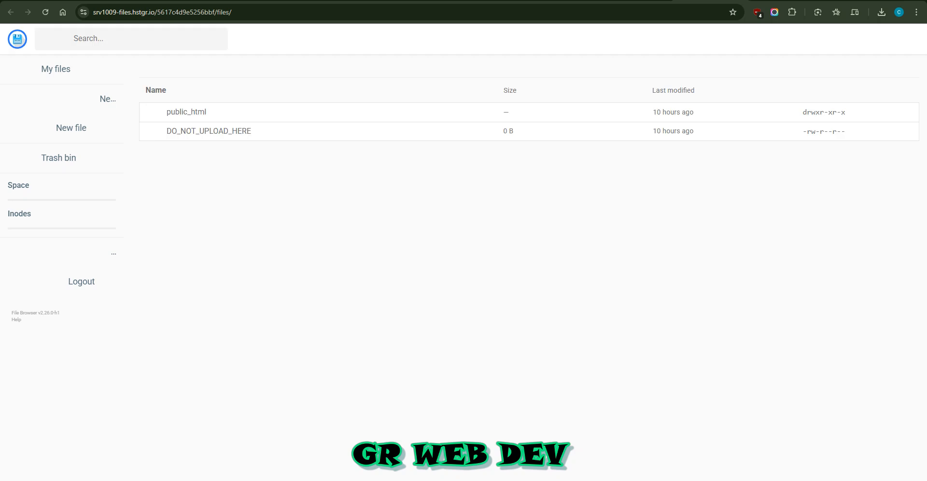
{"action": "double_click", "coordinate": [186, 112]}
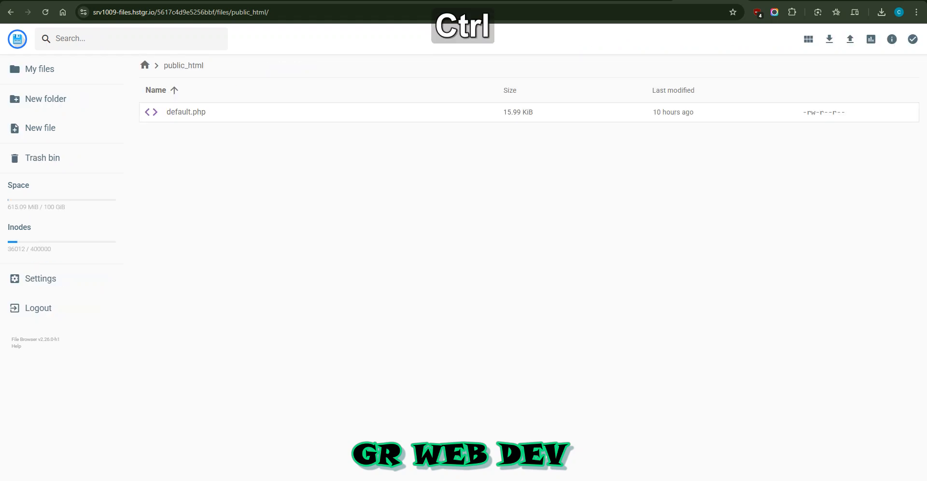
{"action": "left_click", "coordinate": [432, 115]}
{"action": "right_click", "coordinate": [432, 115]}
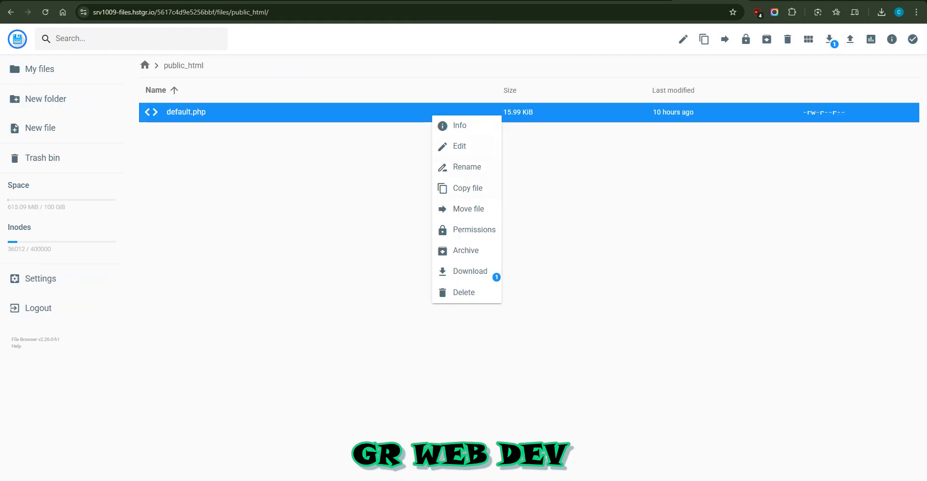
{"action": "left_click", "coordinate": [463, 292]}
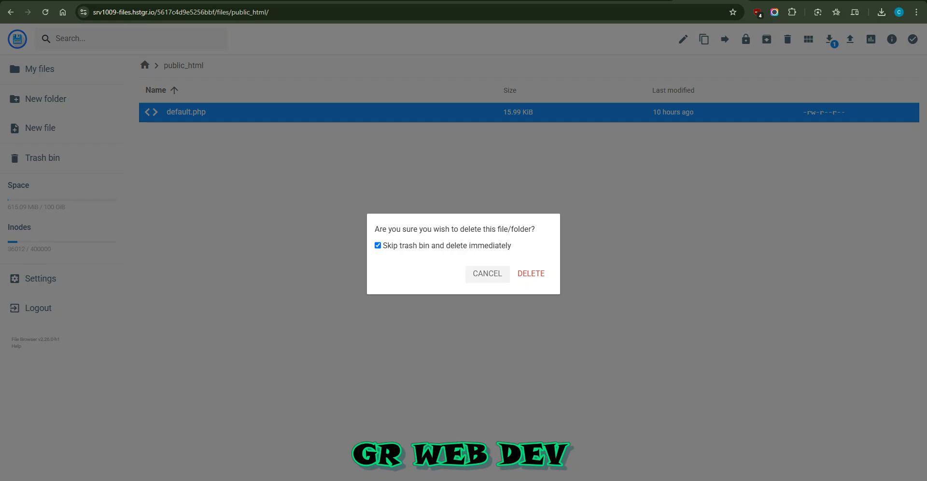
{"action": "left_click", "coordinate": [531, 273]}
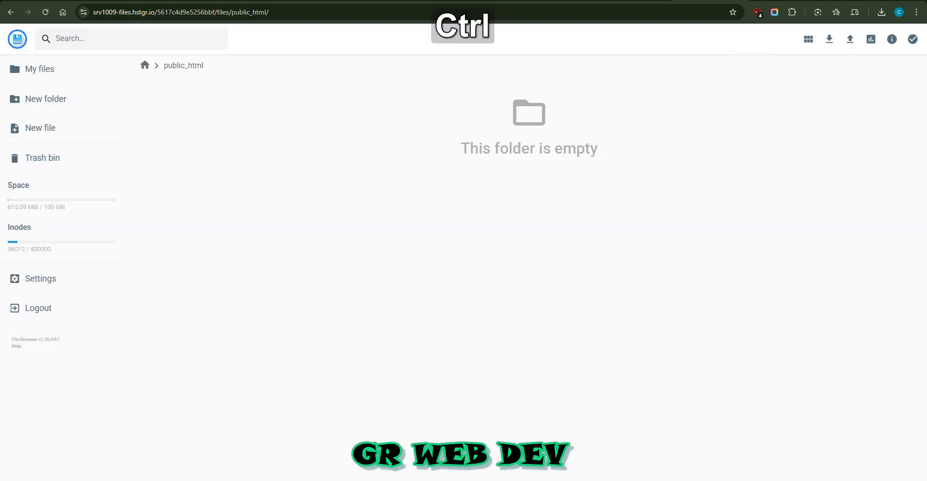
Step: Visit pcreg.xyz from its Hostinger dashboard to check the live page, and return to its public_html folder
{"action": "key", "text": "ctrl+t"}
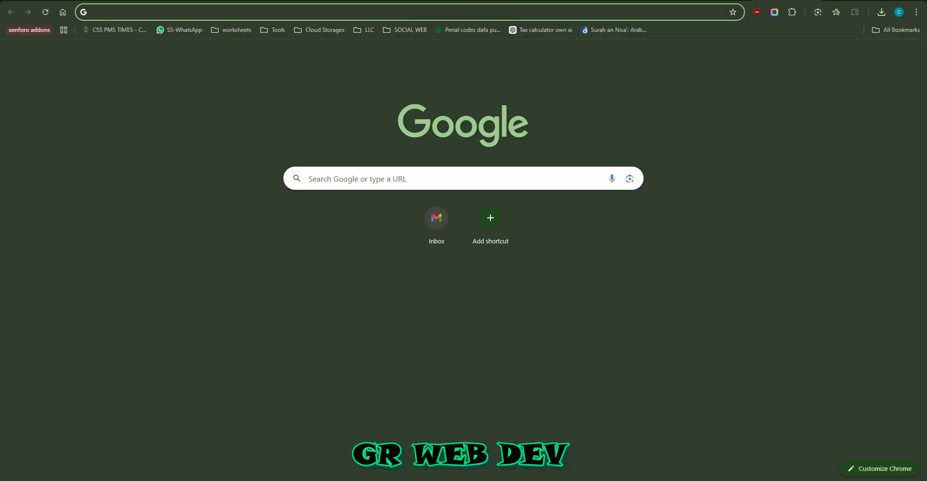
{"action": "left_click_drag", "start_coordinate": [786, 0], "coordinate": [712, 0]}
{"action": "left_click", "coordinate": [652, 0]}
{"action": "left_click", "coordinate": [586, 0]}
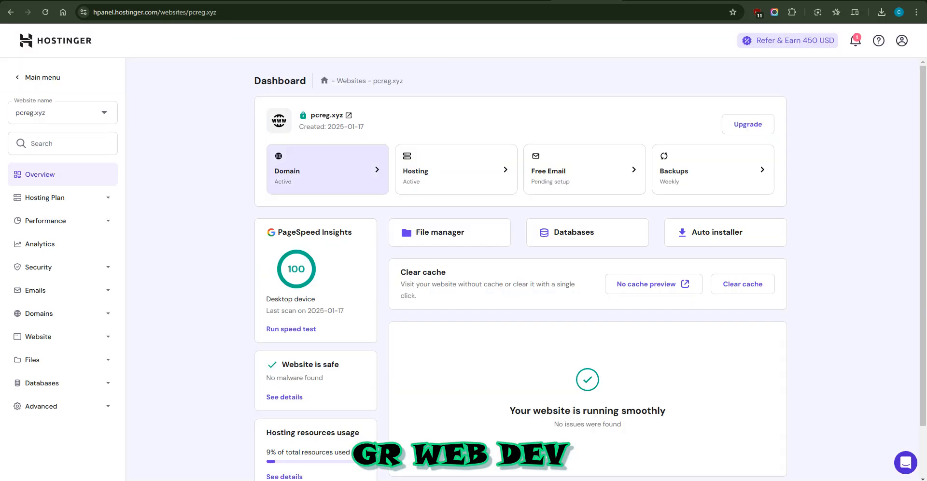
{"action": "left_click", "coordinate": [327, 114]}
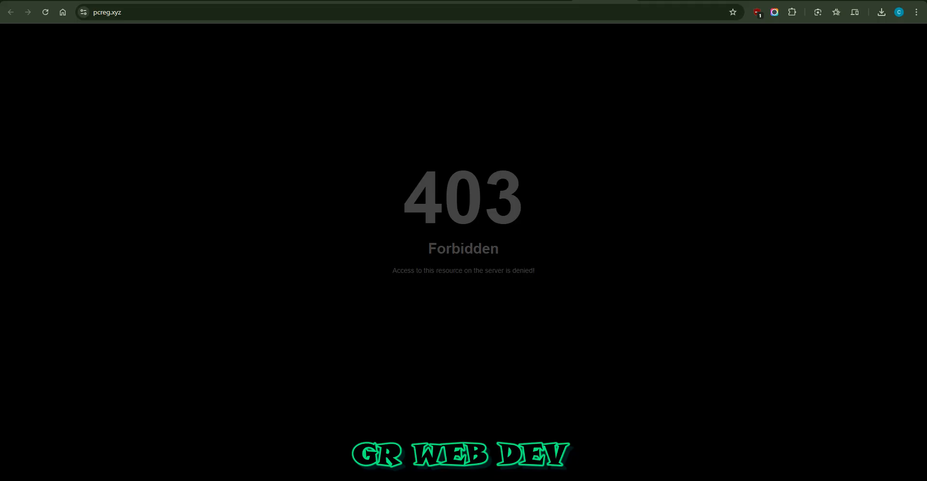
{"action": "left_click_drag", "start_coordinate": [404, 199], "coordinate": [473, 249]}
{"action": "left_click", "coordinate": [443, 199]}
{"action": "left_click", "coordinate": [473, 249]}
{"action": "left_click", "coordinate": [503, 255]}
{"action": "left_click_drag", "start_coordinate": [404, 199], "coordinate": [491, 251]}
{"action": "left_click", "coordinate": [490, 251]}
{"action": "key", "text": "ctrl+Tab"}
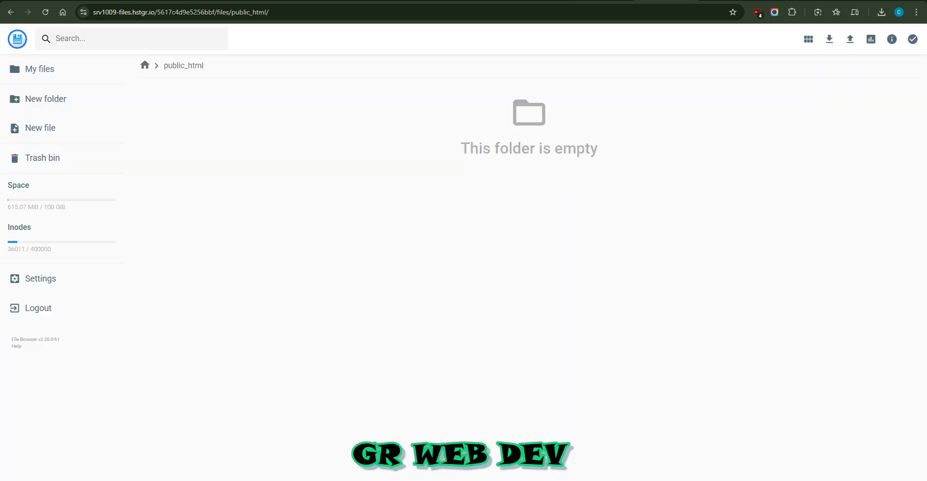
{"action": "key", "text": "ctrl+shift+Tab"}
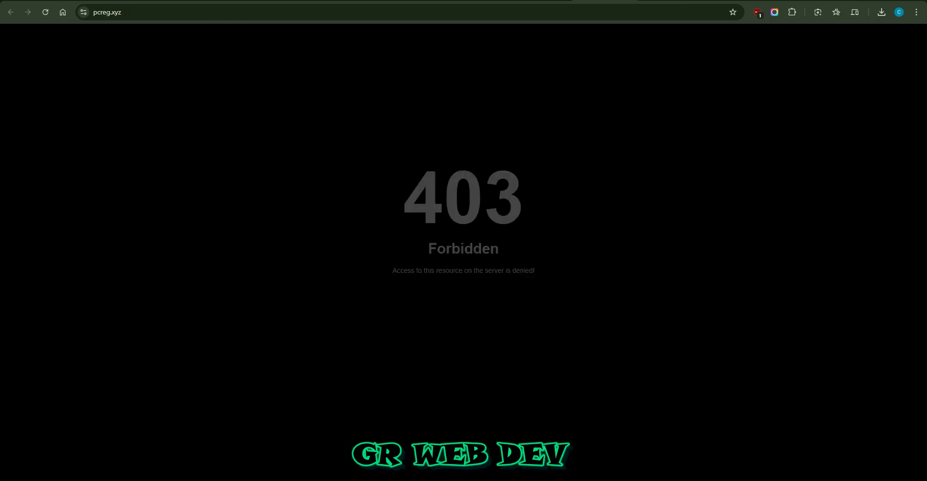
{"action": "key", "text": "ctrl+Tab"}
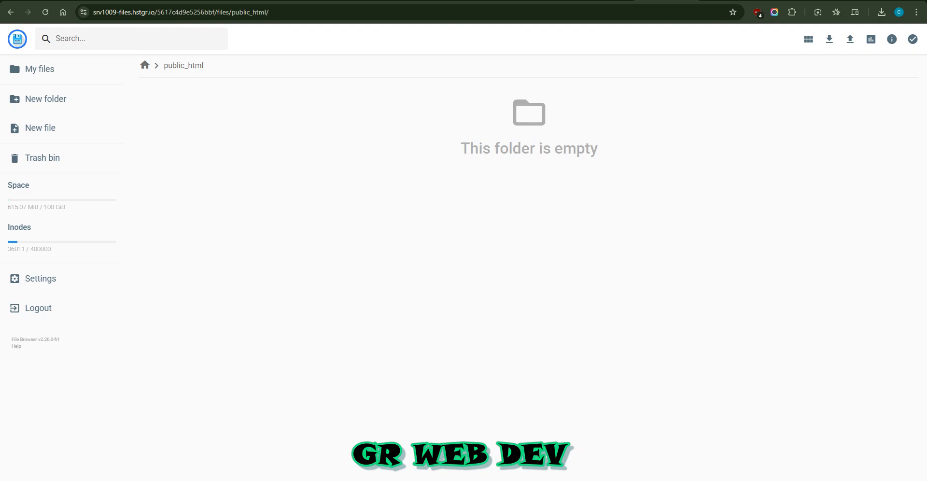
Step: Upload the "XenForo-2.3.4-Full Latest version" ZIP archive from File Explorer into pcreg.xyz's public_html folder
{"action": "mouse_move", "coordinate": [158, 480]}
{"action": "left_click", "coordinate": [158, 456]}
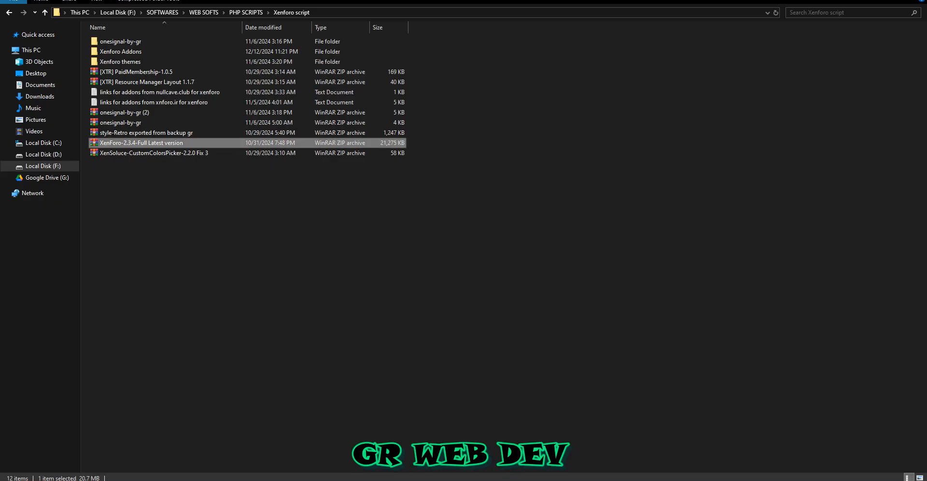
{"action": "left_click_drag", "start_coordinate": [144, 142], "coordinate": [366, 239]}
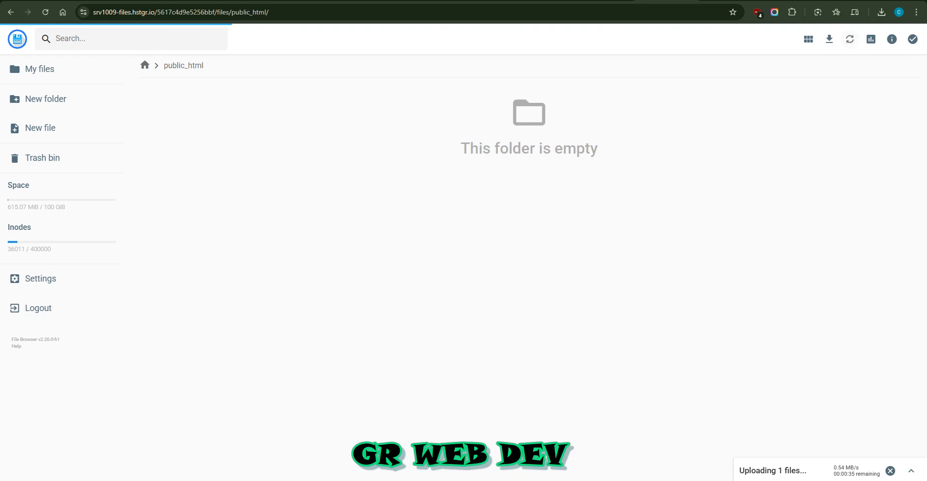
Step: Open pcreg.xyz's database management and try to create a MySQL database and user both named pcreg, entering the database password
{"action": "left_click", "coordinate": [543, 1]}
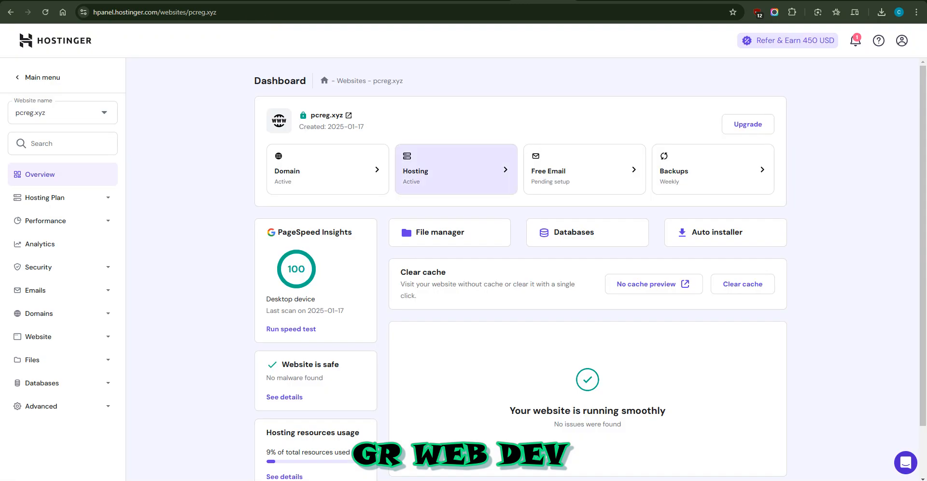
{"action": "left_click", "coordinate": [587, 232]}
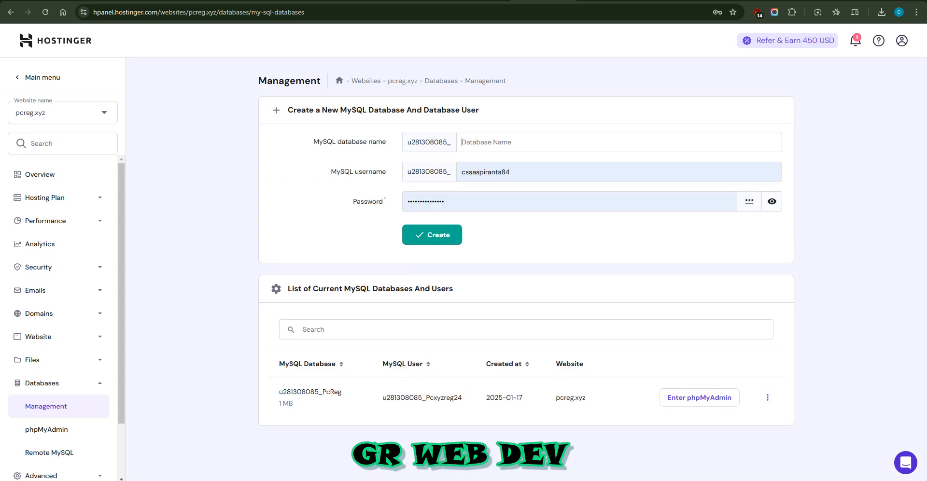
{"action": "type", "text": "pcreg"}
{"action": "key", "text": "Tab"}
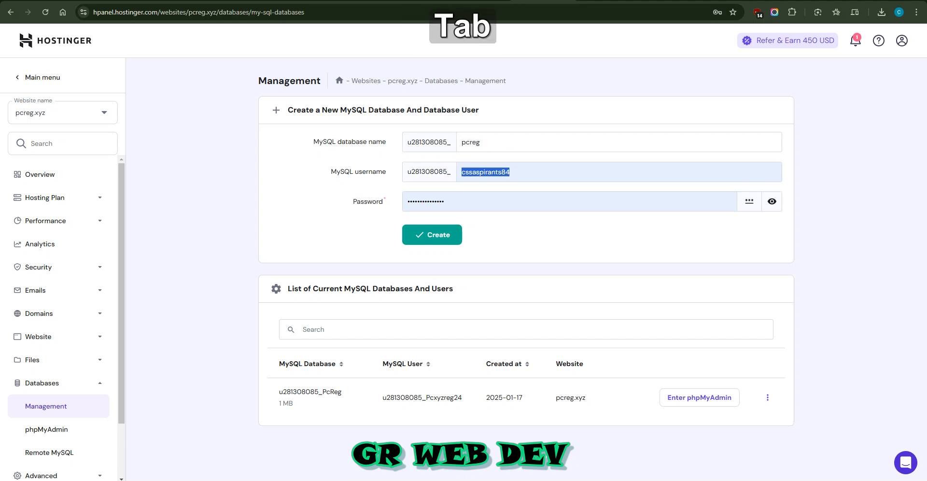
{"action": "type", "text": "pcreg"}
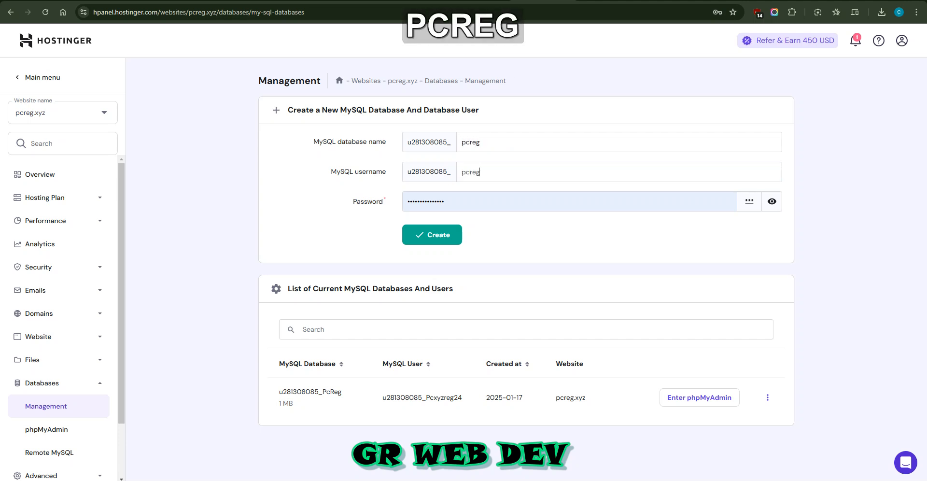
{"action": "key", "text": "Tab"}
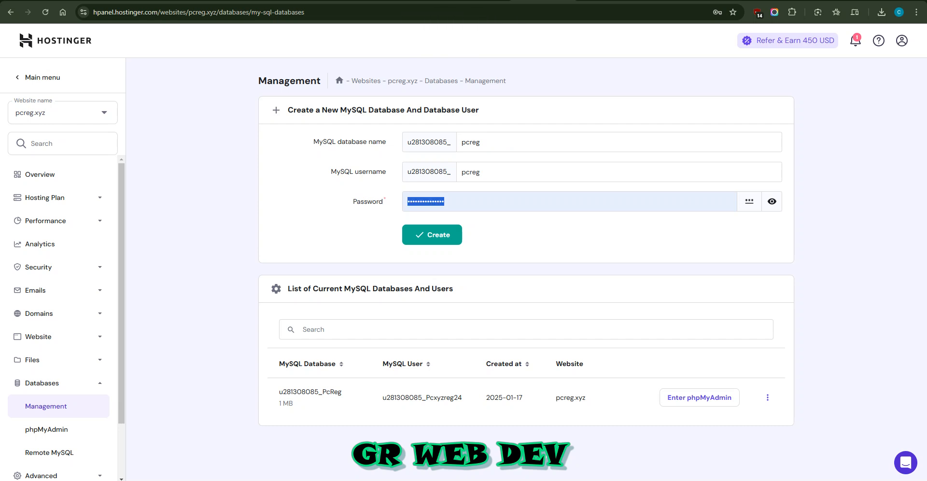
{"action": "key", "text": "ctrl+F1"}
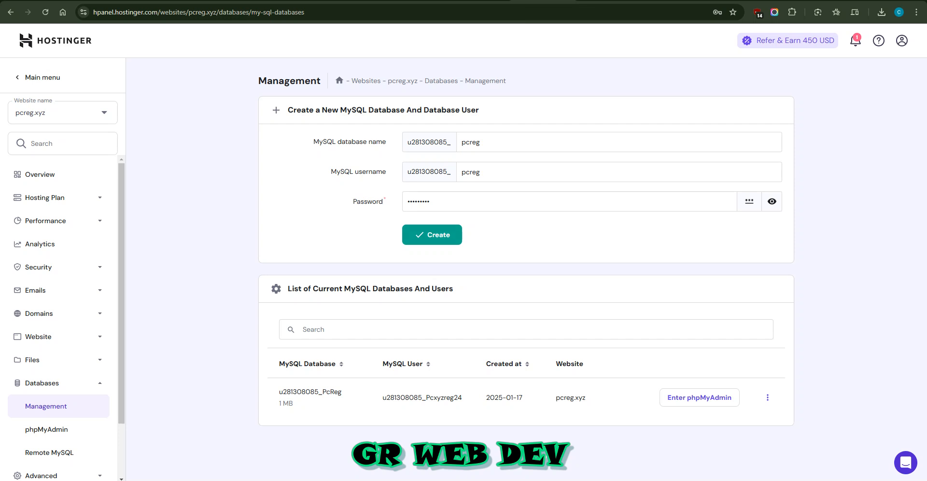
{"action": "key", "text": "Return"}
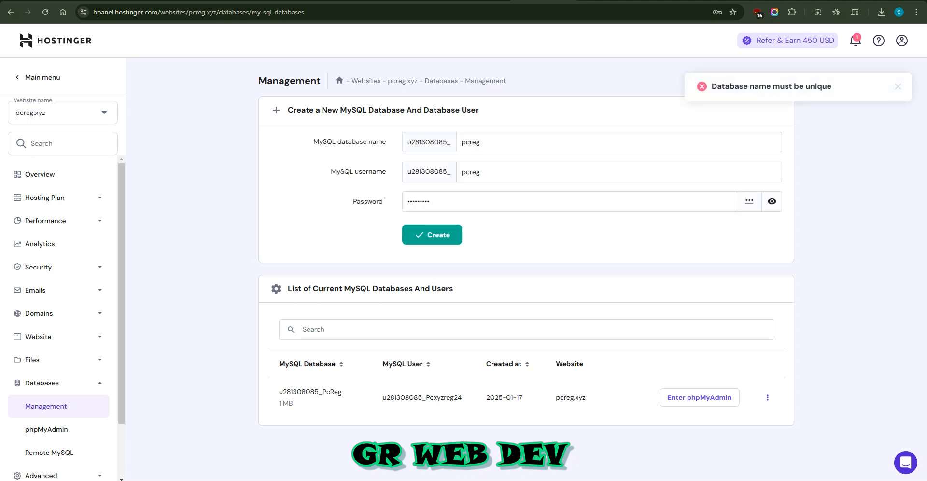
Step: Change both the MySQL database name and the username to xenforo and create the database
{"action": "double_click", "coordinate": [478, 142]}
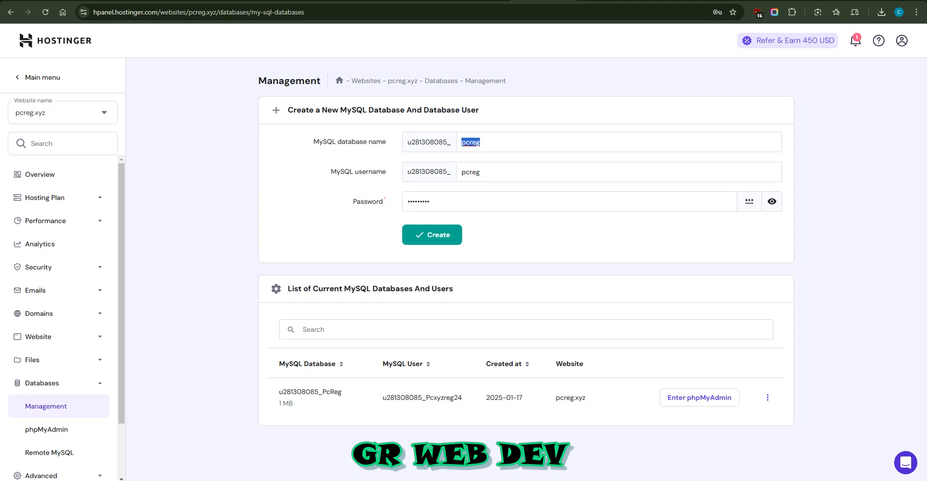
{"action": "type", "text": "xenforo"}
{"action": "key", "text": "Tab"}
{"action": "type", "text": "xenfor"}
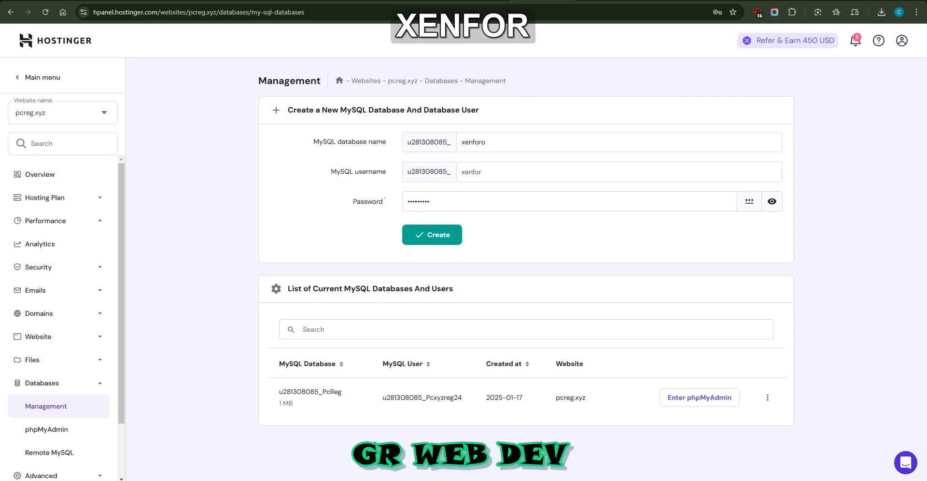
{"action": "type", "text": "o"}
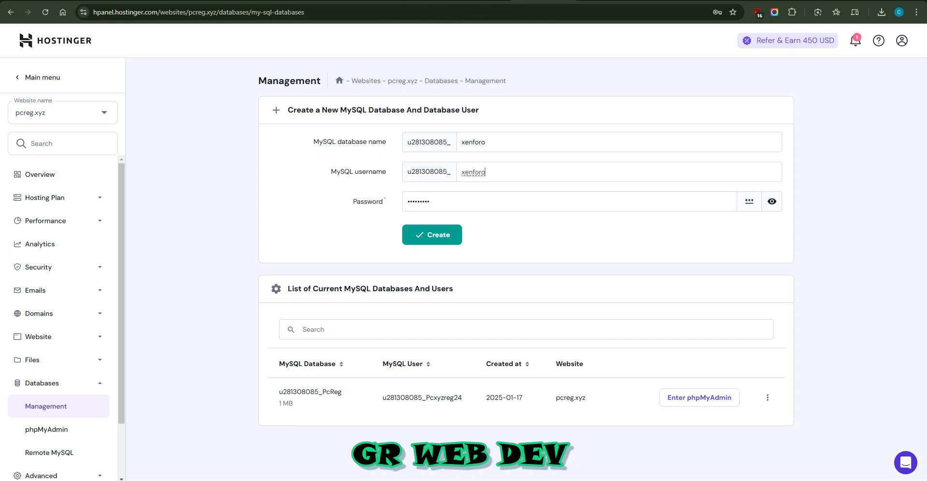
{"action": "key", "text": "Return"}
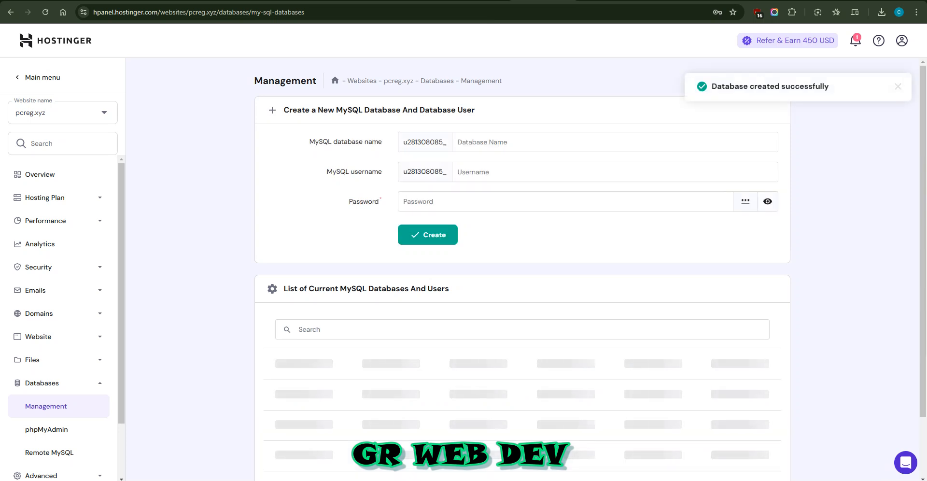
{"action": "left_click_drag", "start_coordinate": [739, 87], "coordinate": [767, 87]}
{"action": "left_click", "coordinate": [767, 87]}
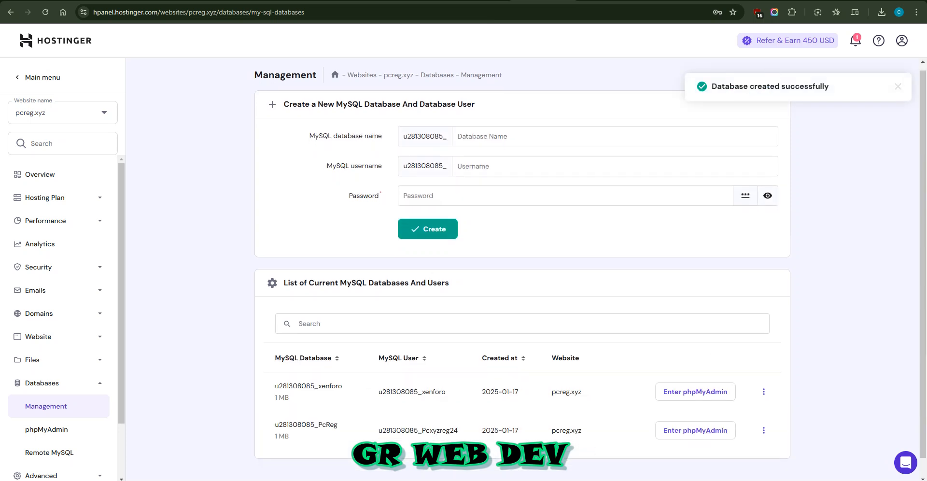
Step: Copy the full name of the new xenforo database from the list of current MySQL databases
{"action": "scroll", "coordinate": [590, 264], "scroll_direction": "down", "scroll_amount": 1}
{"action": "double_click", "coordinate": [309, 366]}
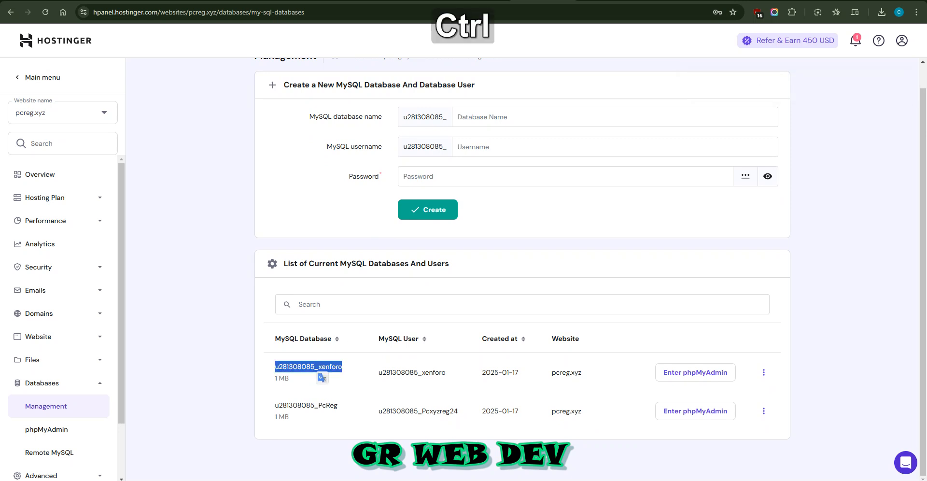
{"action": "key", "text": "ctrl+c"}
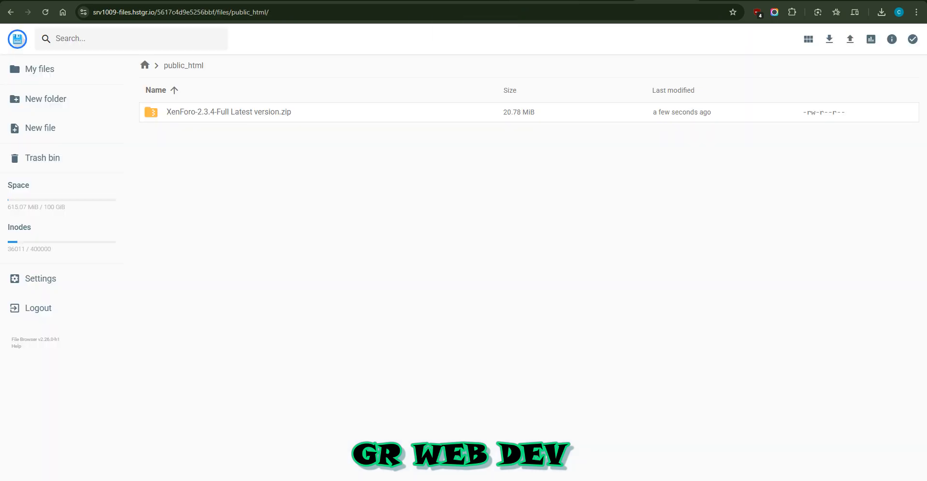
Step: In the file manager, extract "XenForo-2.3.4-Full Latest version.zip" into public_html, using / as the folder name
{"action": "left_click", "coordinate": [213, 112]}
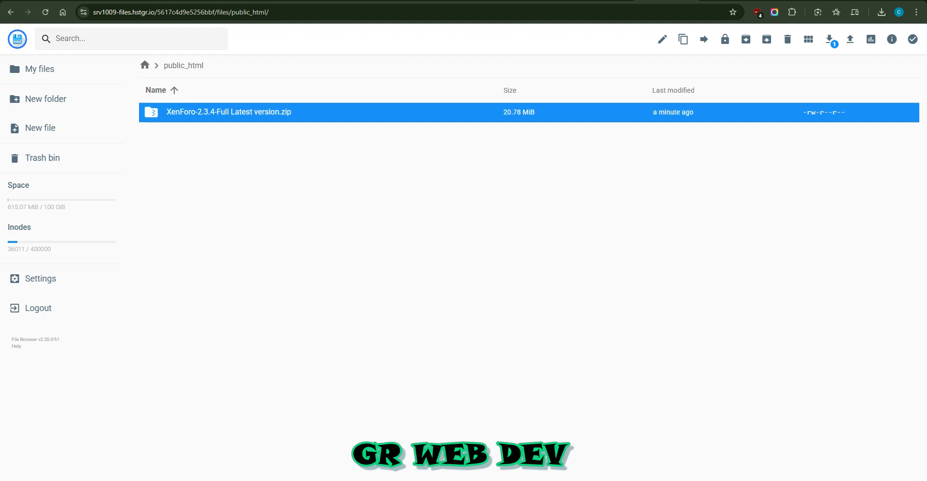
{"action": "right_click", "coordinate": [212, 112]}
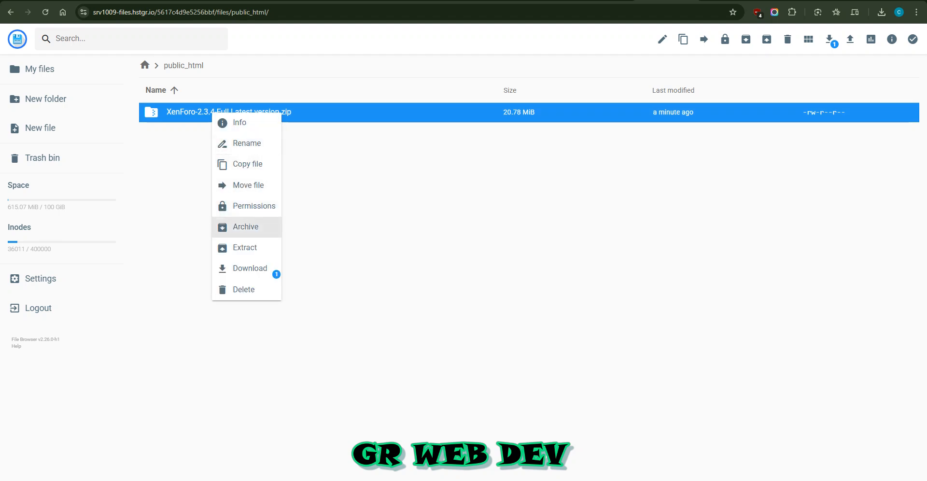
{"action": "left_click", "coordinate": [245, 247]}
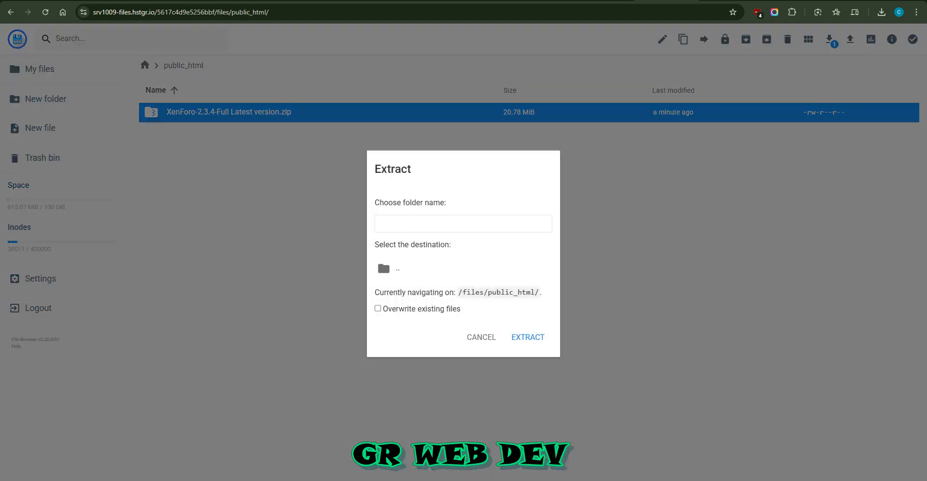
{"action": "type", "text": "/"}
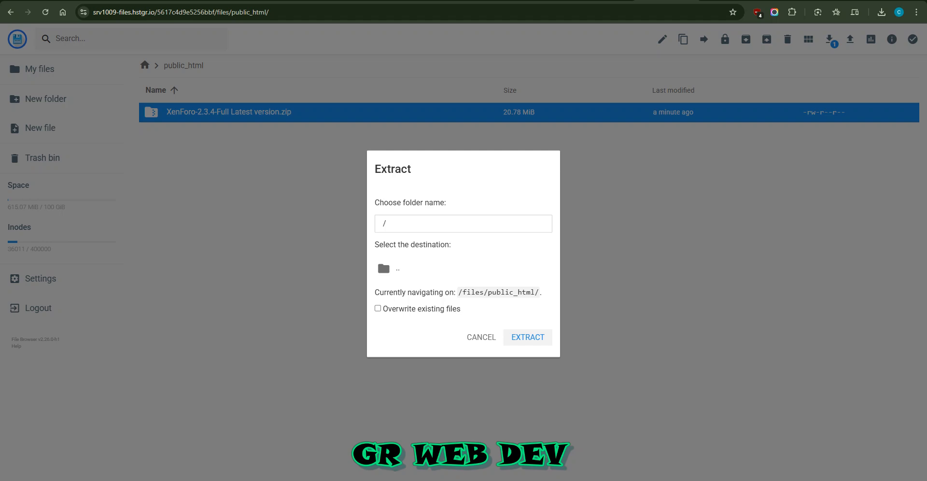
{"action": "left_click", "coordinate": [527, 337]}
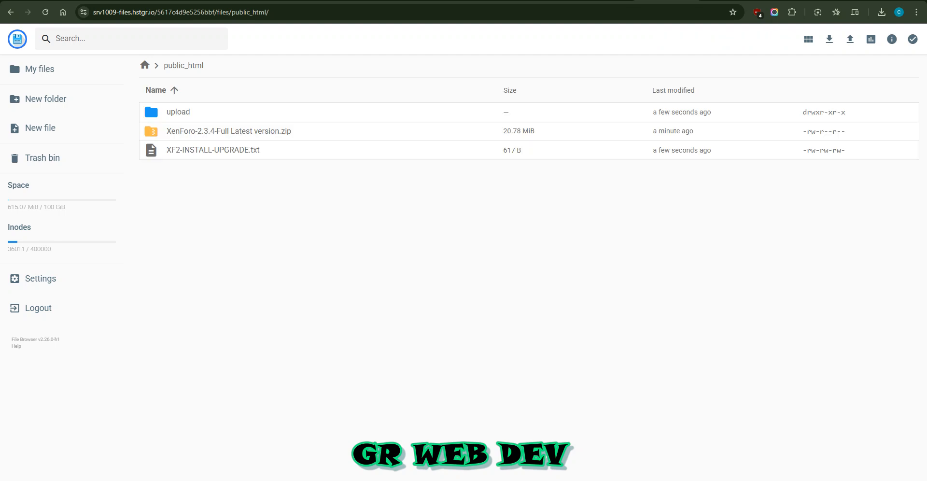
Step: Open the extracted upload folder and move all its files and folders up to the parent public_html folder
{"action": "double_click", "coordinate": [178, 112]}
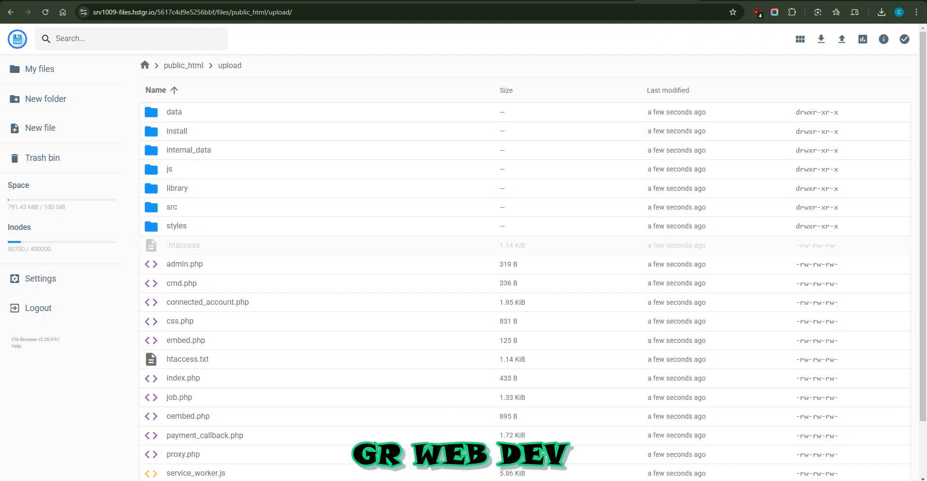
{"action": "left_click", "coordinate": [151, 226]}
{"action": "key", "text": "ctrl+a"}
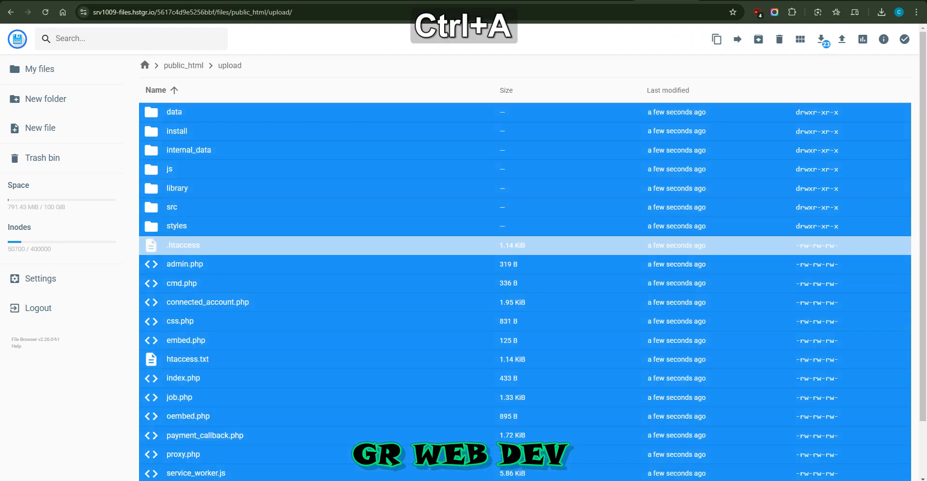
{"action": "right_click", "coordinate": [248, 180]}
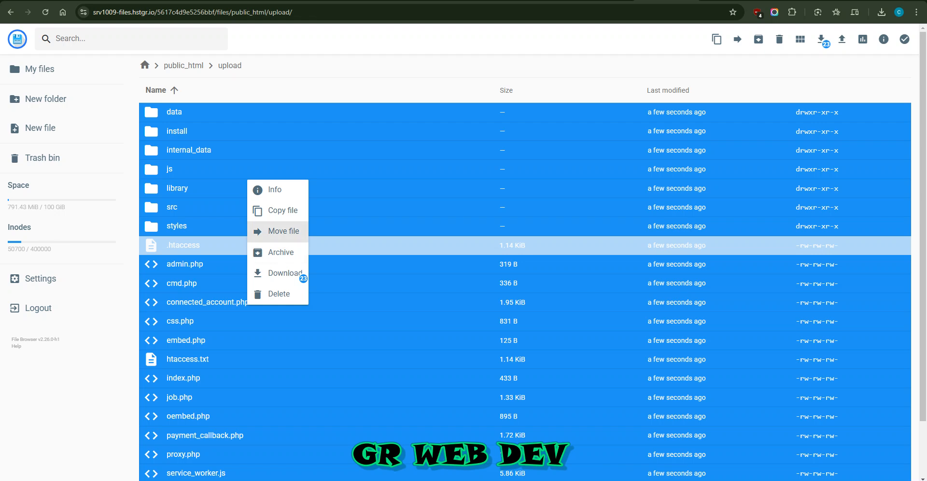
{"action": "left_click", "coordinate": [284, 231]}
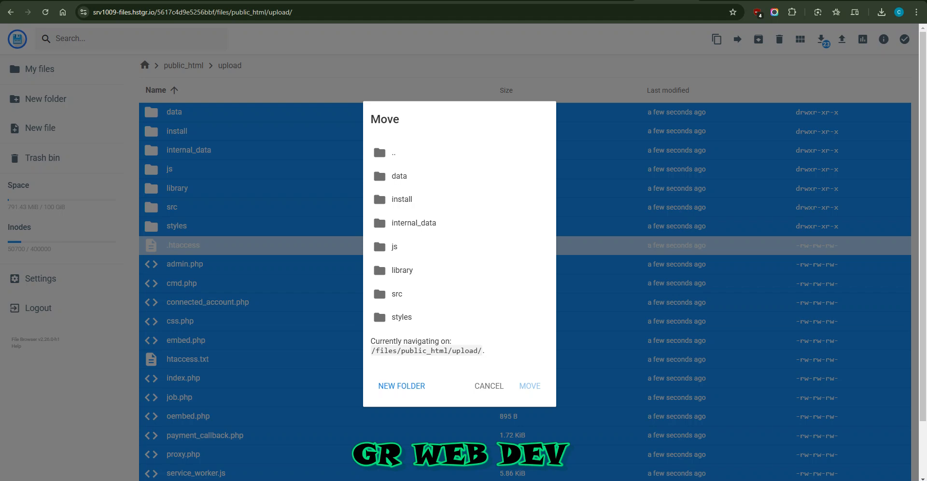
{"action": "double_click", "coordinate": [411, 153]}
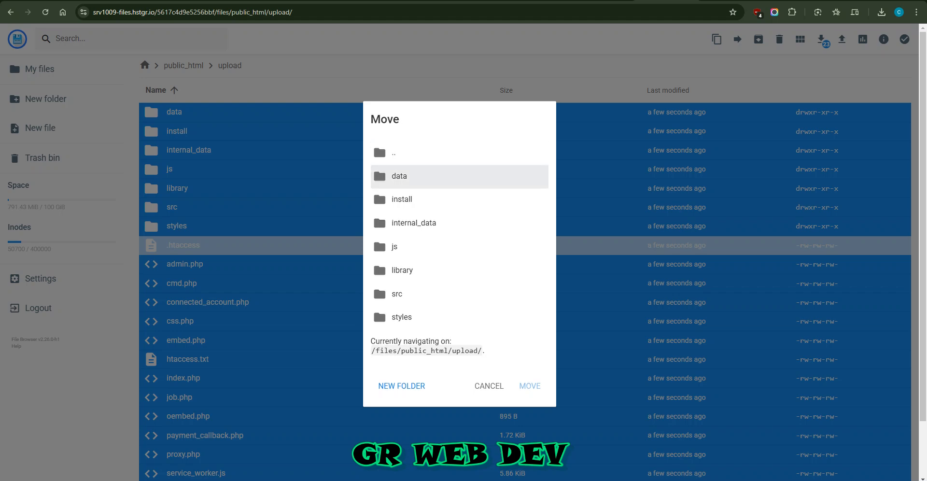
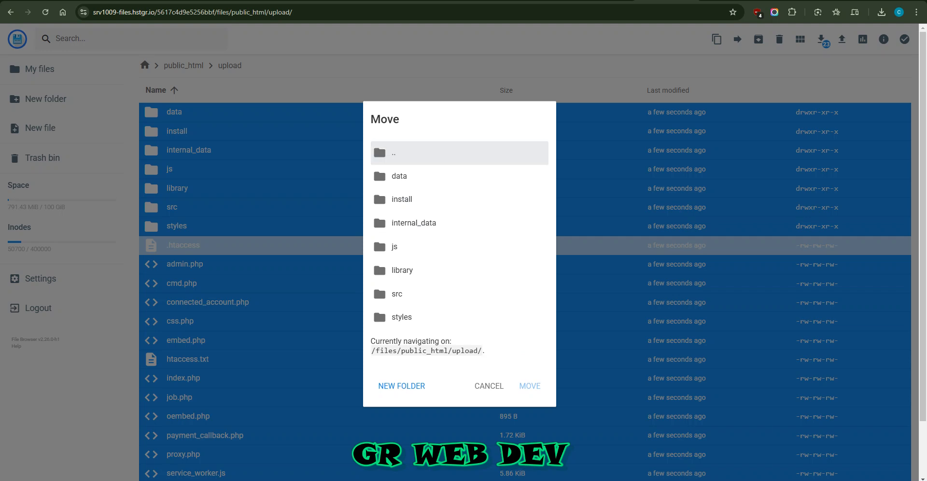
{"action": "left_click", "coordinate": [425, 153]}
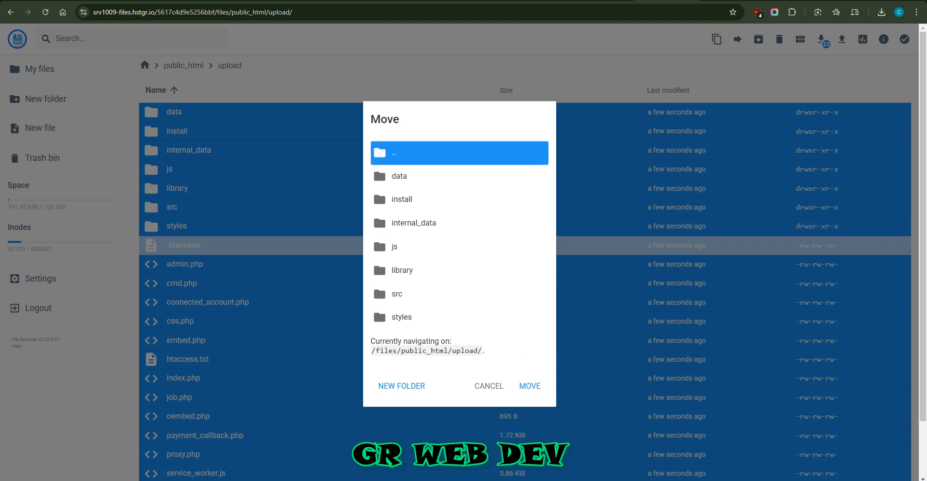
{"action": "left_click", "coordinate": [426, 153]}
{"action": "left_click", "coordinate": [425, 153]}
{"action": "left_click", "coordinate": [489, 386]}
Step: Open the destination chooser for moving all the selected files and folders in the upload folder
{"action": "right_click", "coordinate": [199, 128]}
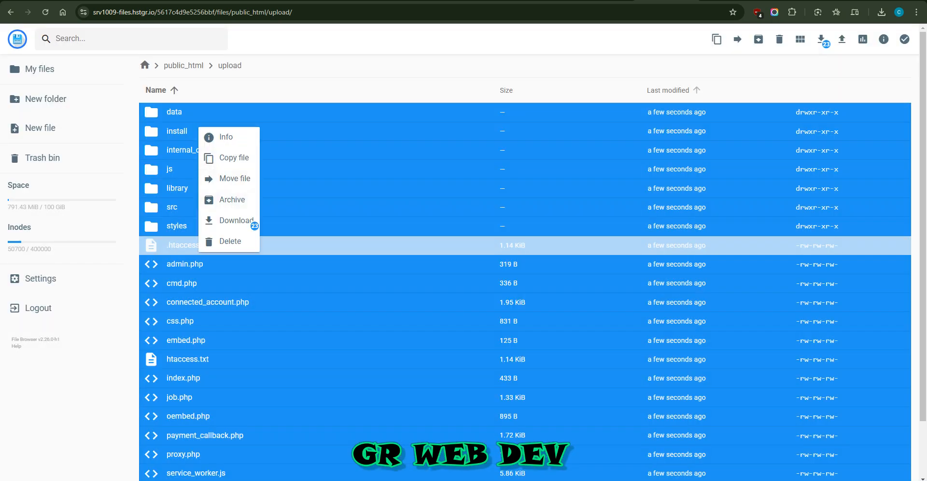
{"action": "left_click", "coordinate": [738, 40]}
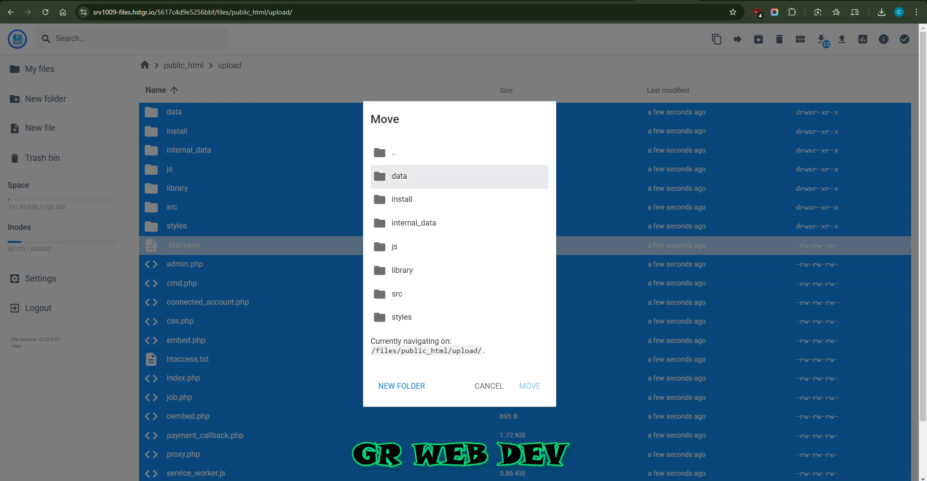
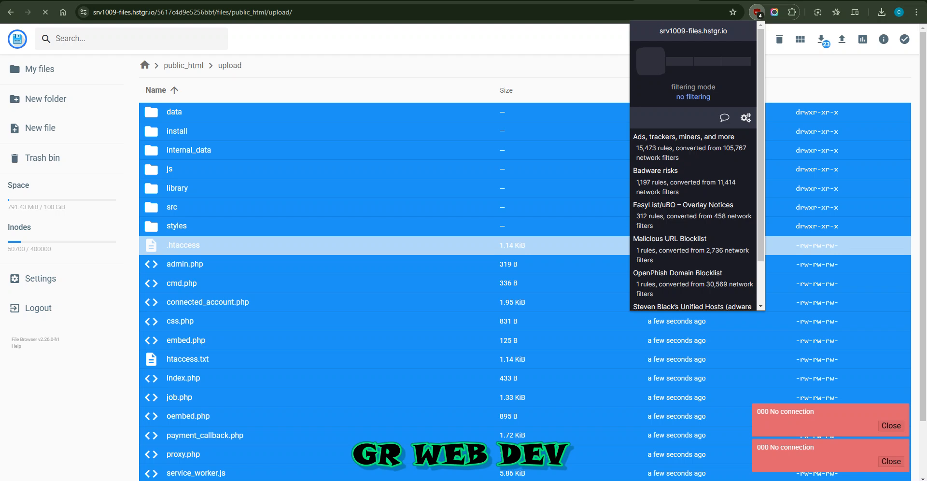
Step: Close the ad blocker's popup over the upload folder and bring up the file manager's help on shortcuts
{"action": "key", "text": "Escape"}
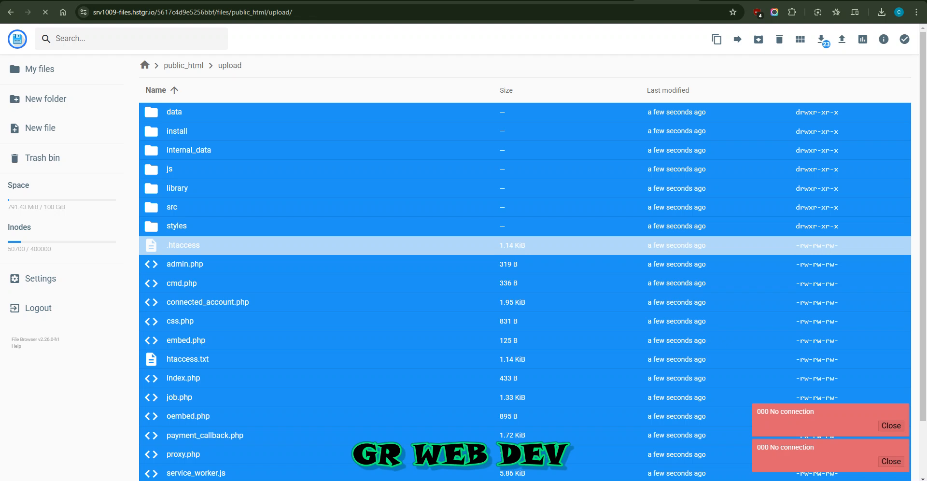
{"action": "key", "text": "ctrl"}
{"action": "key", "text": "ctrl+F1"}
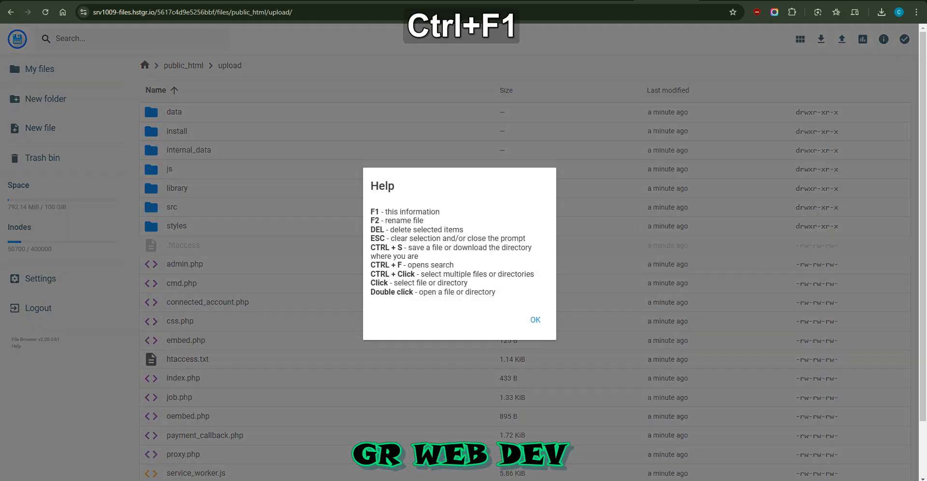
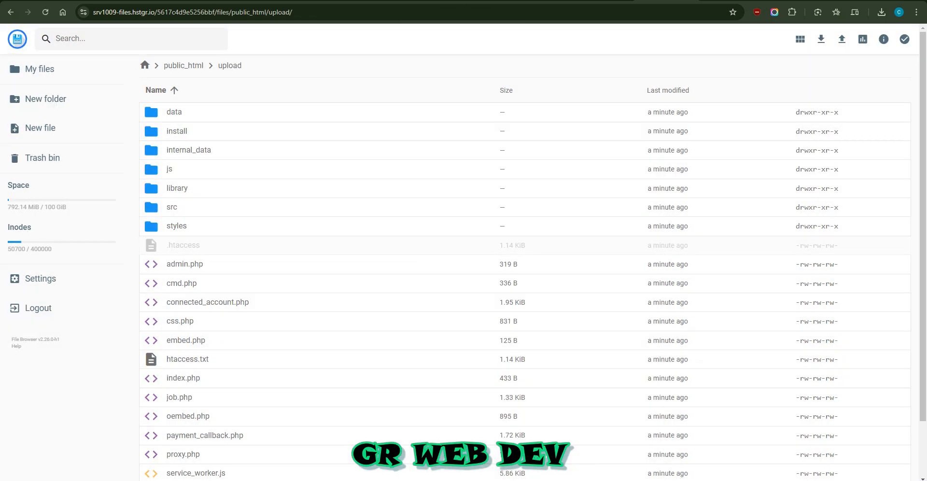
Step: Select all files and folders inside the upload folder, including .htaccess
{"action": "left_click", "coordinate": [183, 245]}
{"action": "key", "text": "ctrl+a"}
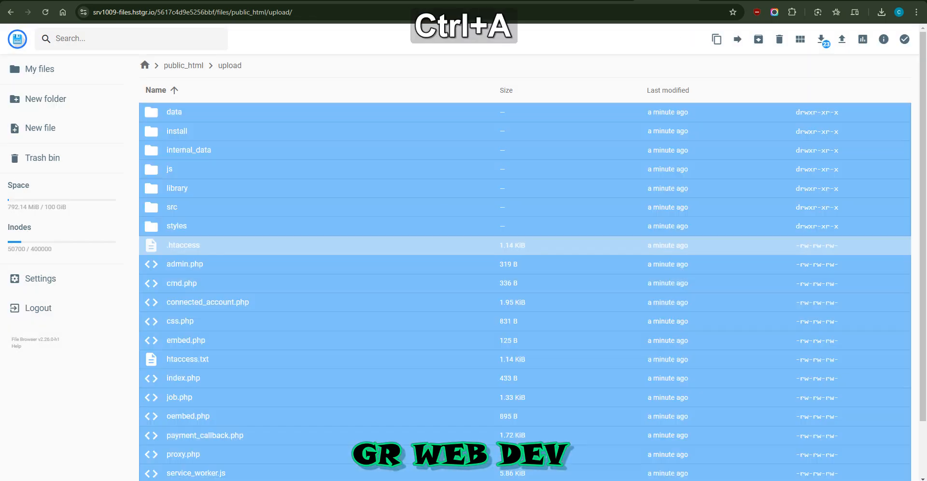
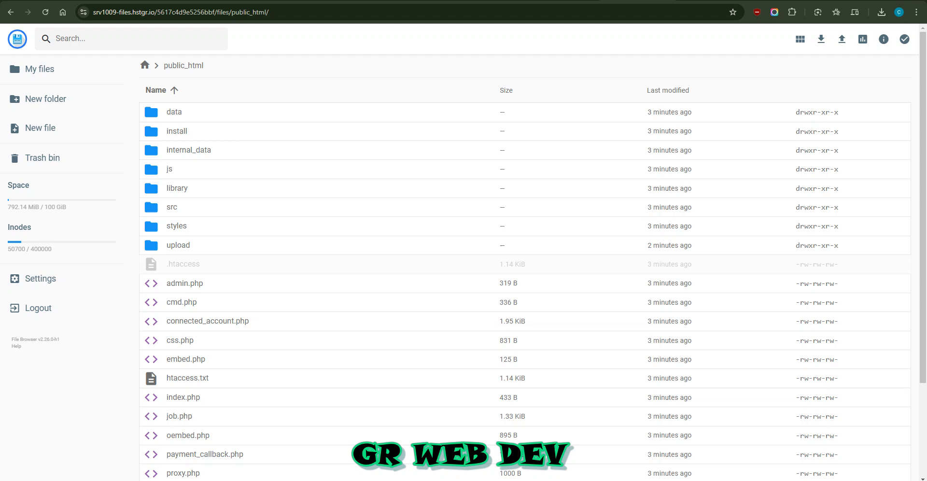
Step: Review the extracted files in public_html and the server warnings on the XenForo 2.3.4 welcome page of pcreg.xyz
{"action": "scroll", "coordinate": [531, 269], "scroll_direction": "down", "scroll_amount": 3}
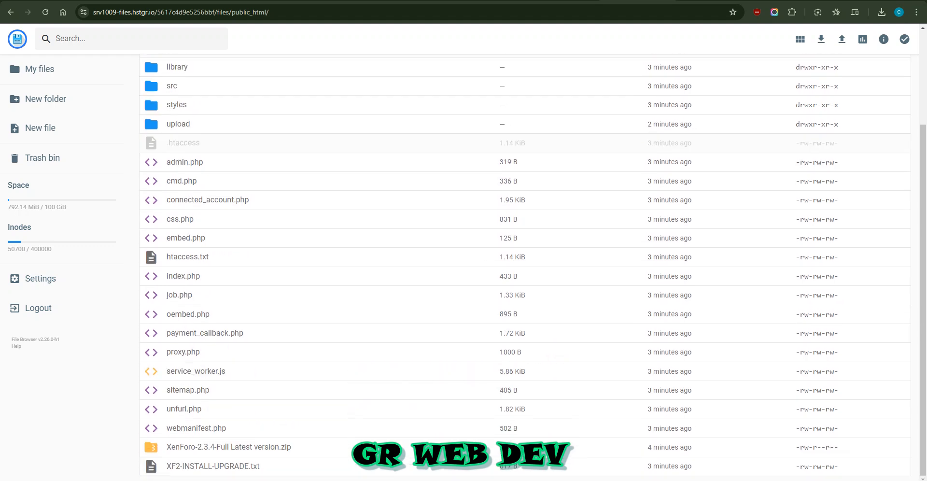
{"action": "scroll", "coordinate": [531, 268], "scroll_direction": "up", "scroll_amount": 5}
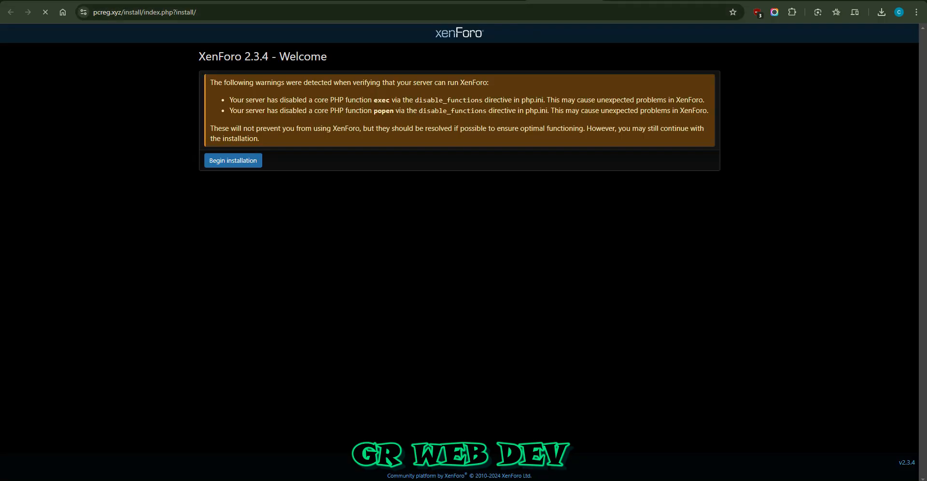
{"action": "left_click_drag", "start_coordinate": [234, 82], "coordinate": [245, 100]}
{"action": "left_click_drag", "start_coordinate": [241, 57], "coordinate": [262, 57]}
{"action": "left_click", "coordinate": [261, 58]}
{"action": "left_click_drag", "start_coordinate": [364, 99], "coordinate": [376, 111]}
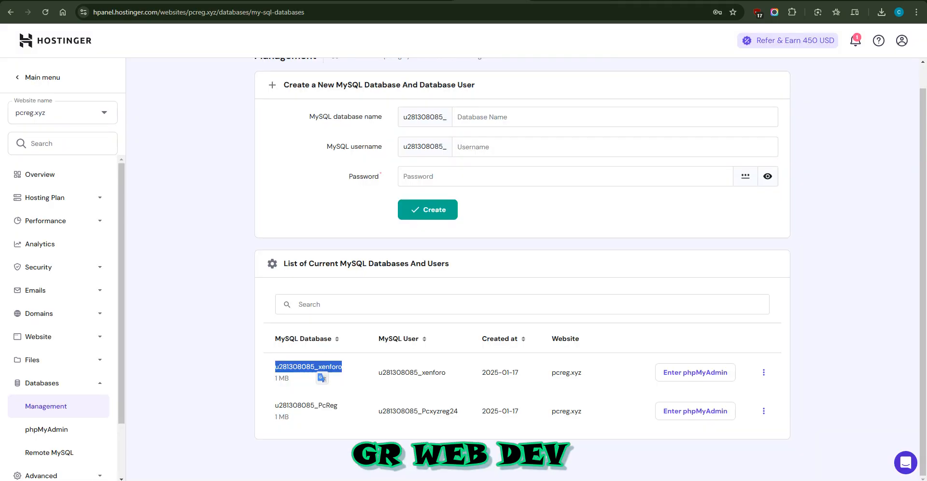
Step: Examine the PHP Info page and the PHP extensions of pcreg.xyz in Hostinger's advanced settings
{"action": "scroll", "coordinate": [58, 289], "scroll_direction": "down", "scroll_amount": 2}
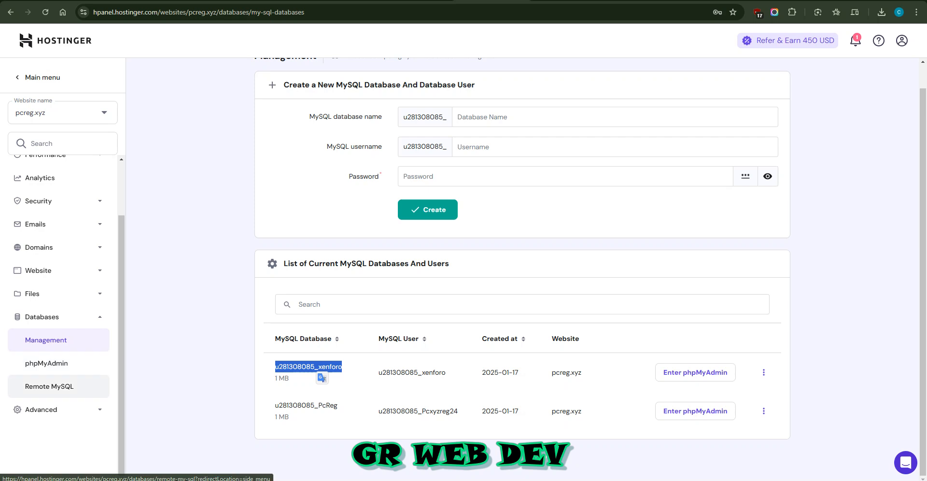
{"action": "left_click", "coordinate": [41, 410]}
{"action": "scroll", "coordinate": [53, 377], "scroll_direction": "down", "scroll_amount": 4}
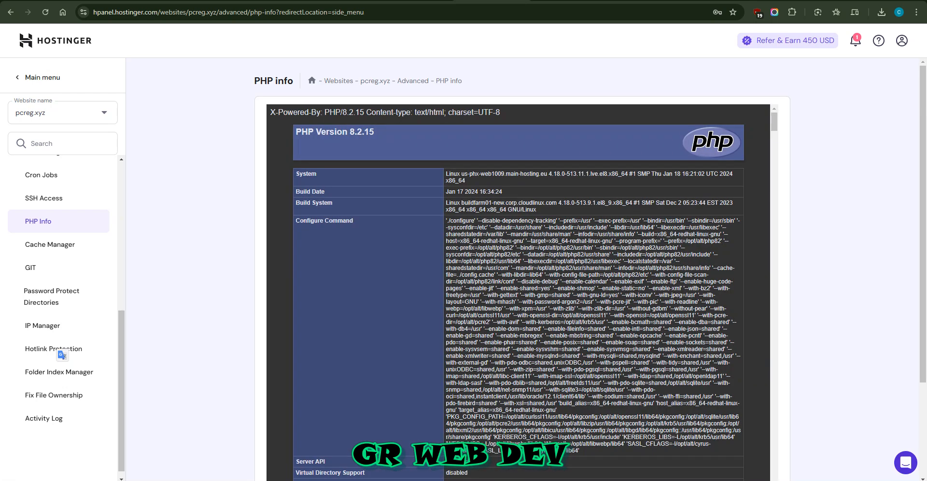
{"action": "scroll", "coordinate": [519, 289], "scroll_direction": "down", "scroll_amount": 20}
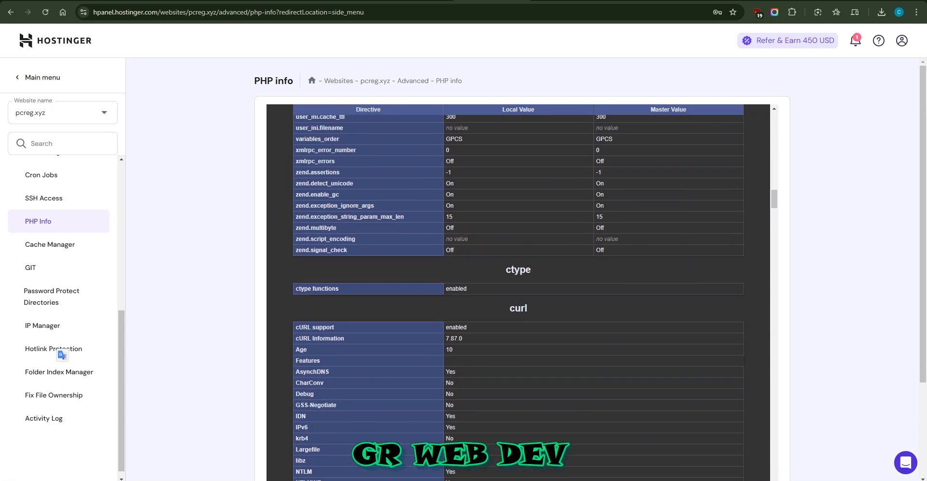
{"action": "scroll", "coordinate": [518, 290], "scroll_direction": "down", "scroll_amount": 3}
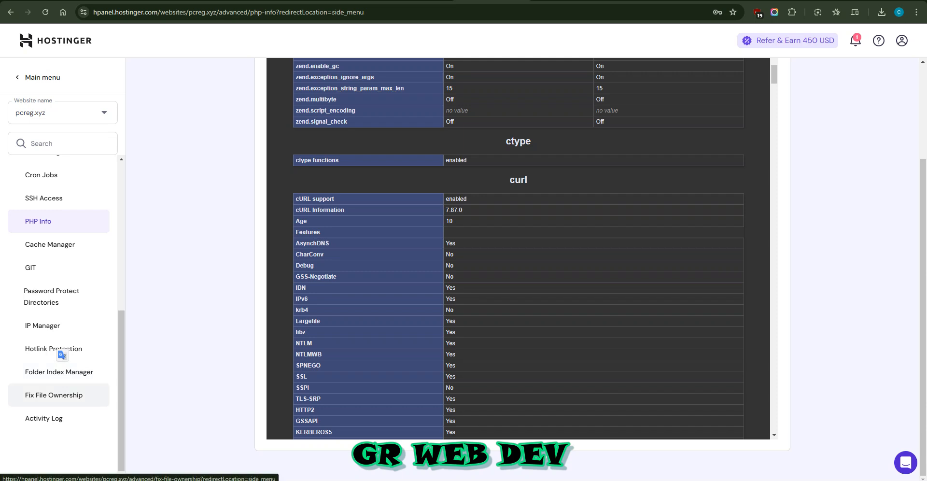
{"action": "scroll", "coordinate": [58, 338], "scroll_direction": "up", "scroll_amount": 2}
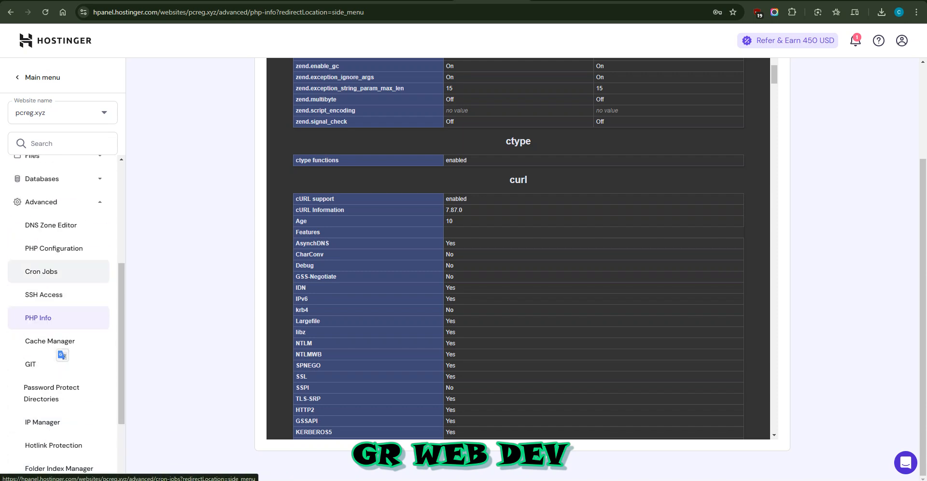
{"action": "left_click", "coordinate": [54, 248]}
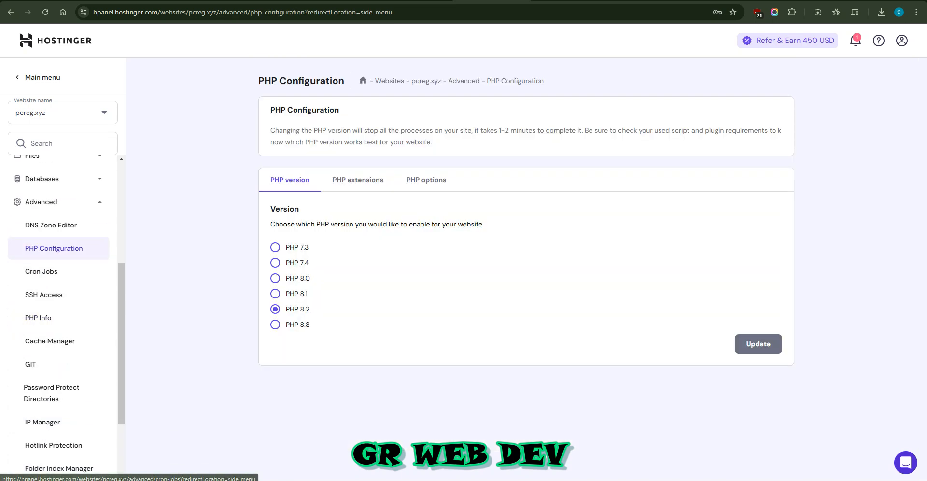
{"action": "left_click", "coordinate": [358, 180]}
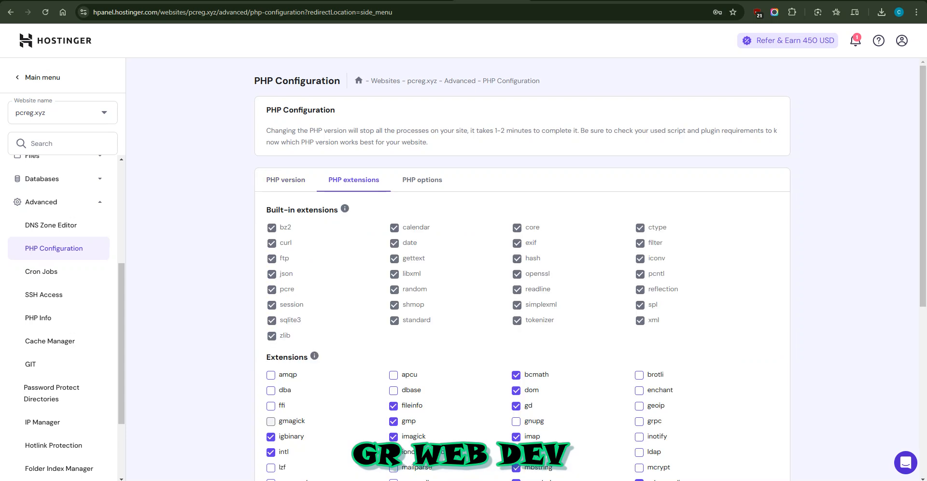
{"action": "scroll", "coordinate": [521, 271], "scroll_direction": "down", "scroll_amount": 4}
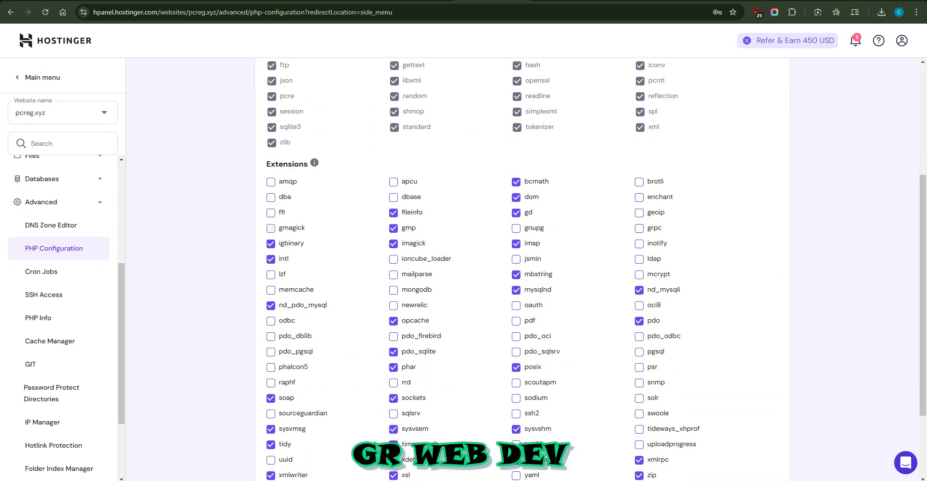
{"action": "scroll", "coordinate": [521, 270], "scroll_direction": "down", "scroll_amount": 1}
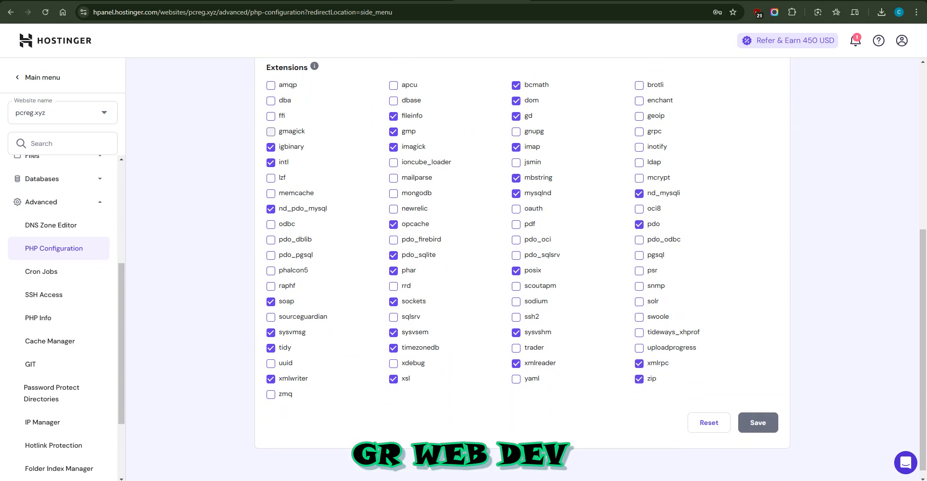
{"action": "scroll", "coordinate": [522, 271], "scroll_direction": "up", "scroll_amount": 6}
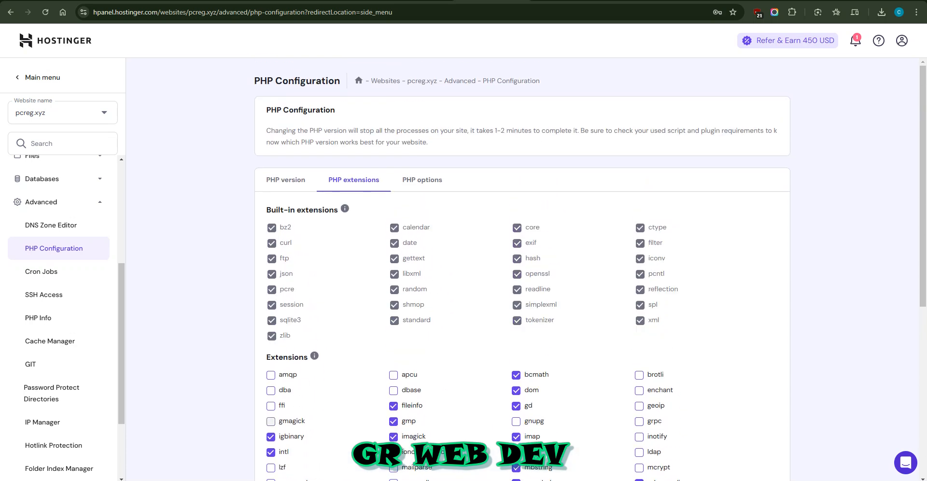
Step: Change the PHP version of pcreg.xyz to PHP 8.3 and confirm the change
{"action": "left_click", "coordinate": [286, 180]}
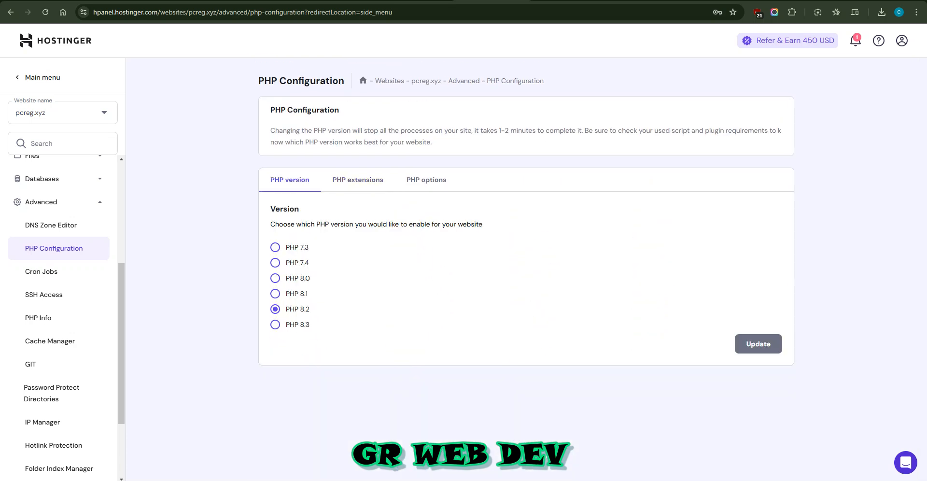
{"action": "left_click", "coordinate": [275, 324]}
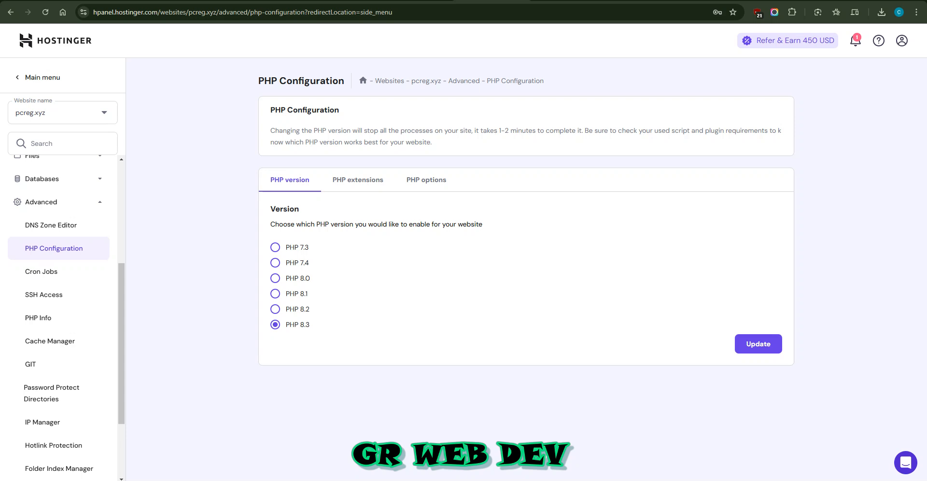
{"action": "left_click", "coordinate": [758, 344]}
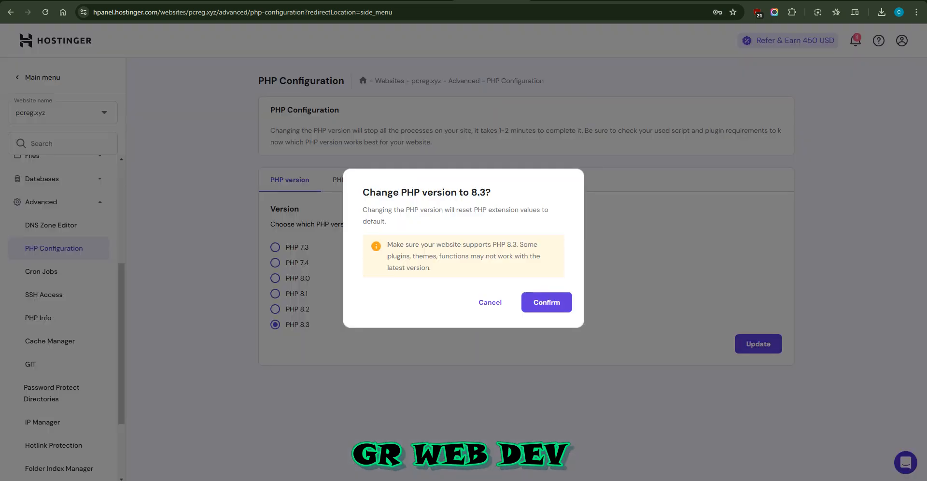
{"action": "left_click", "coordinate": [547, 302]}
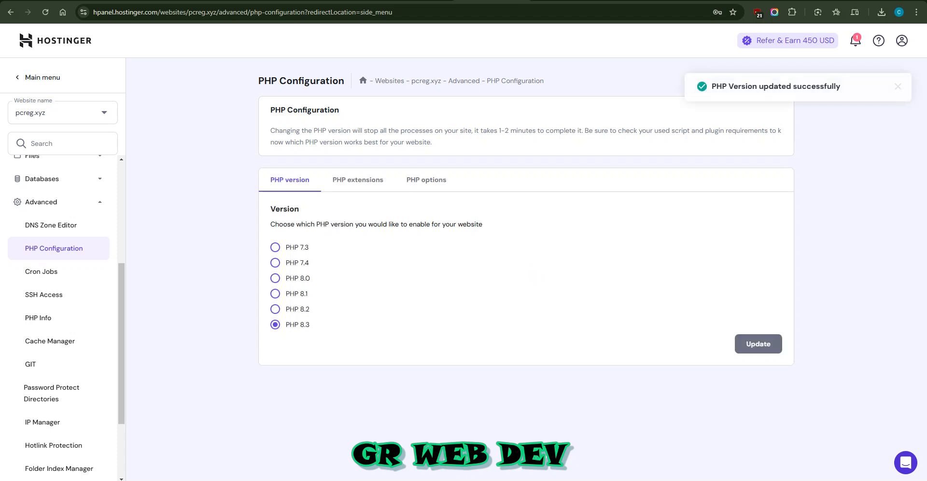
Step: Check which PHP extensions are enabled for PHP 8.3
{"action": "left_click", "coordinate": [358, 180]}
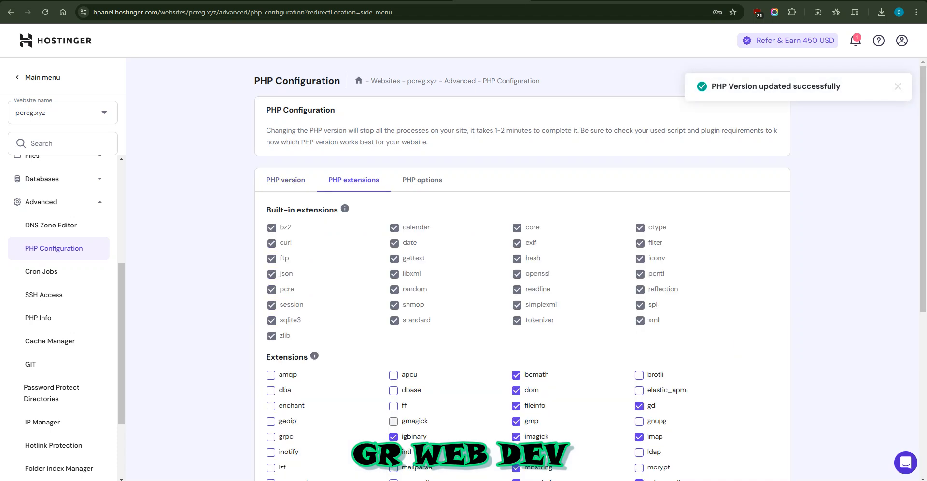
{"action": "scroll", "coordinate": [521, 271], "scroll_direction": "down", "scroll_amount": 2}
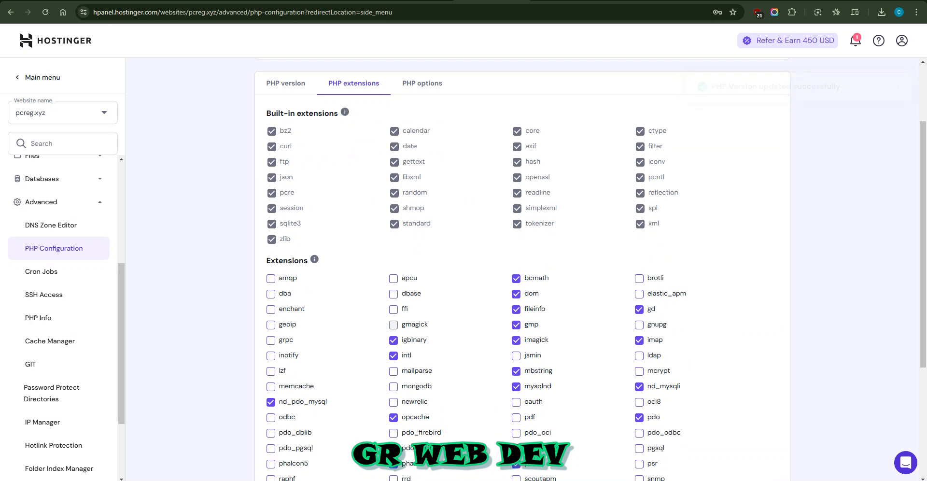
{"action": "scroll", "coordinate": [522, 271], "scroll_direction": "down", "scroll_amount": 2}
{"action": "scroll", "coordinate": [597, 269], "scroll_direction": "down", "scroll_amount": 1}
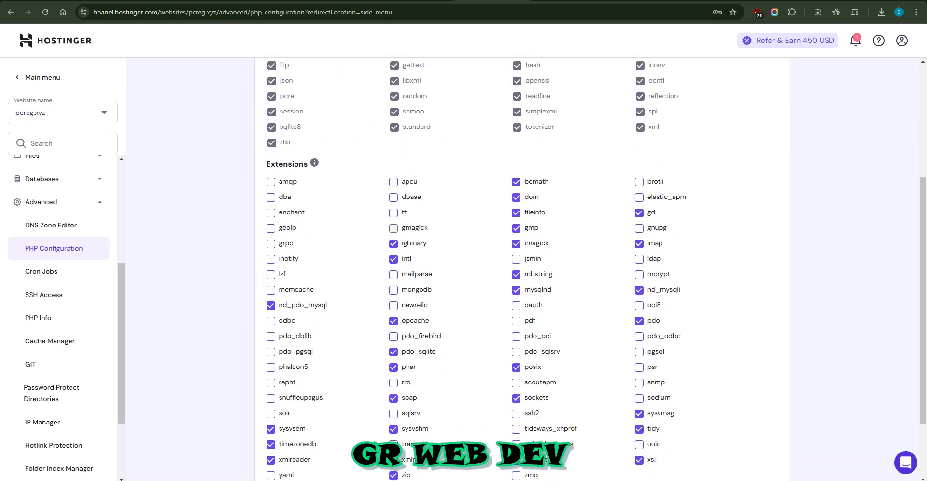
Step: Return to the XenForo installer, reload the welcome page and begin the installation
{"action": "key", "text": "ctrl+Tab"}
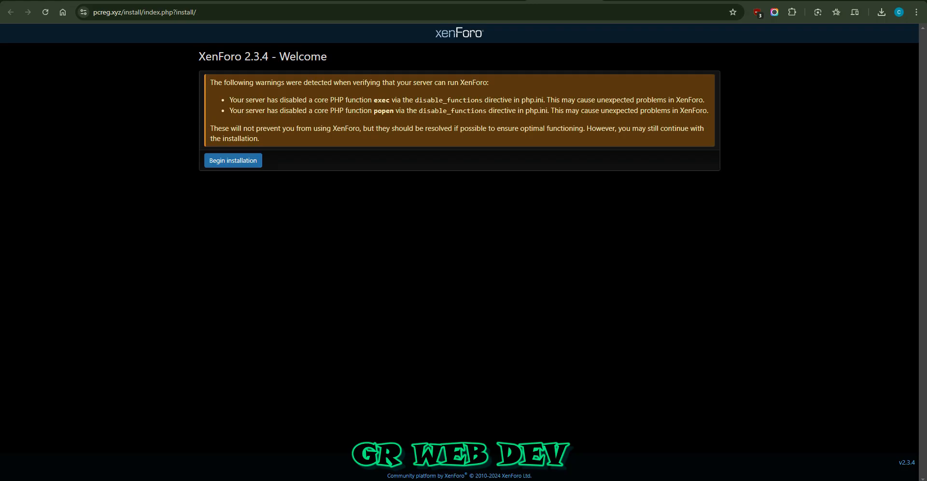
{"action": "key", "text": "F5"}
{"action": "left_click_drag", "start_coordinate": [280, 80], "coordinate": [424, 79]}
{"action": "left_click", "coordinate": [233, 97]}
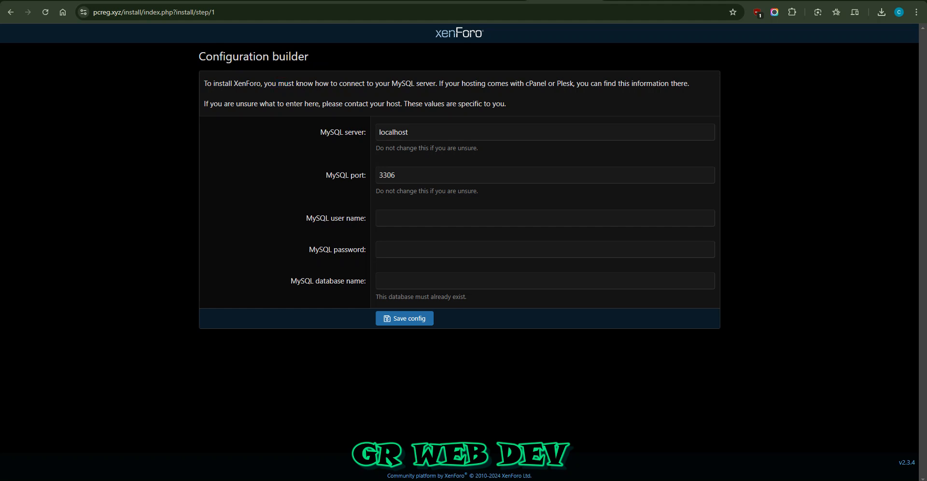
Step: Set the MySQL server to 127.0.0.1 in the configuration builder
{"action": "key", "text": "Tab"}
{"action": "type", "text": "127"}
{"action": "key", "text": "Down"}
{"action": "key", "text": "Tab"}
{"action": "key", "text": "Tab"}
Step: Copy the name of the xenforo database from Hostinger's database management into the installer's MySQL user name
{"action": "key", "text": "ctrl+Page_Up"}
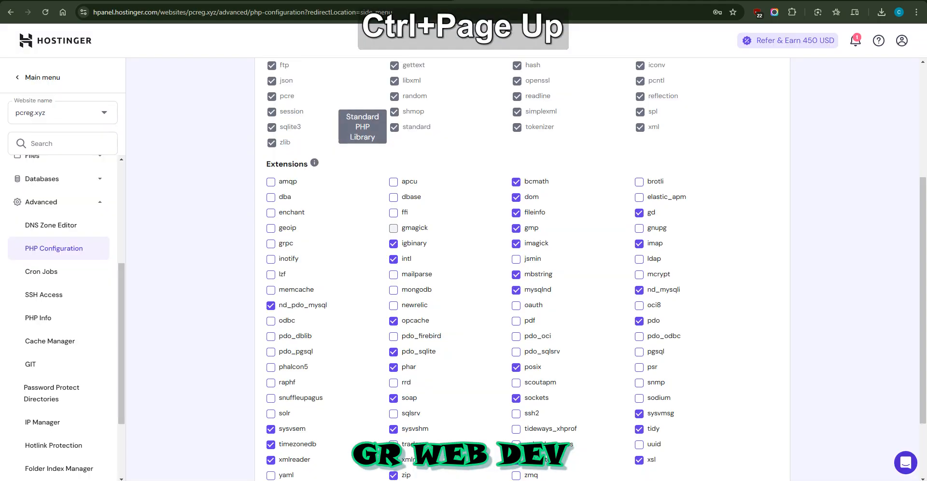
{"action": "scroll", "coordinate": [59, 295], "scroll_direction": "up", "scroll_amount": 2}
{"action": "left_click", "coordinate": [58, 275]}
{"action": "left_click", "coordinate": [46, 340]}
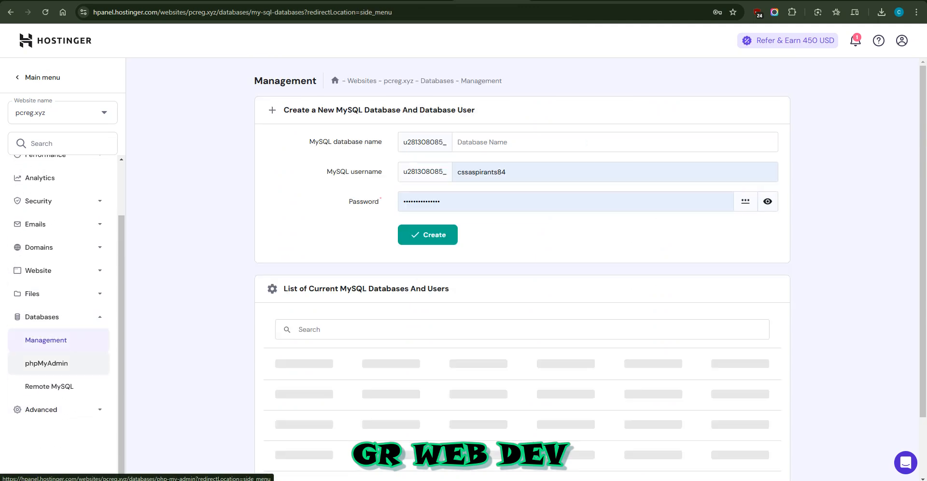
{"action": "left_click", "coordinate": [63, 112]}
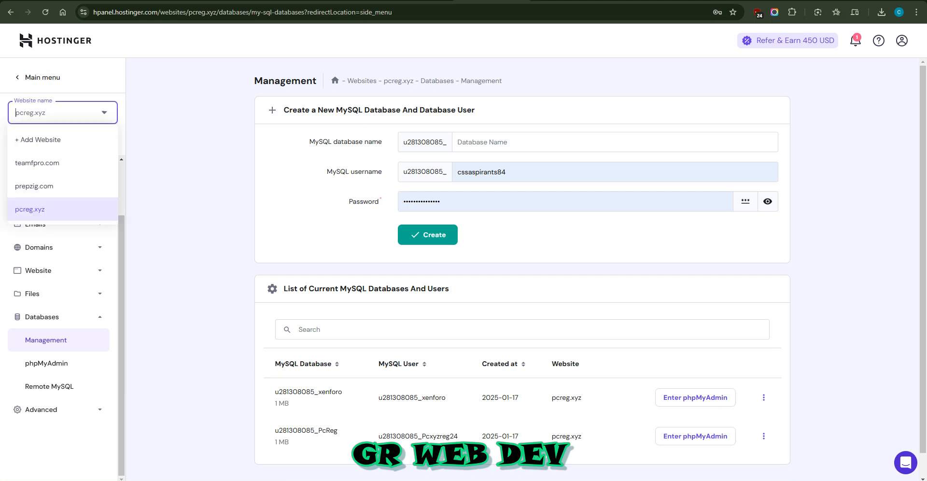
{"action": "left_click", "coordinate": [193, 232]}
{"action": "scroll", "coordinate": [290, 309], "scroll_direction": "down", "scroll_amount": 2}
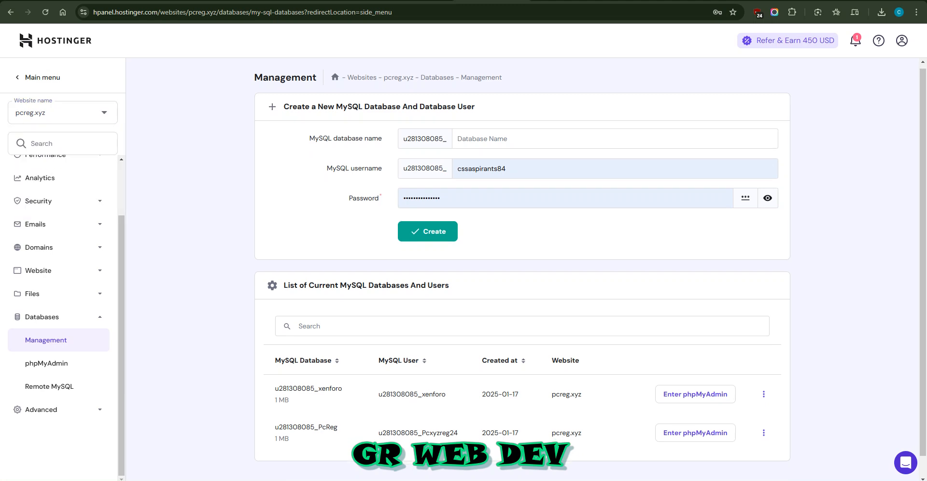
{"action": "double_click", "coordinate": [291, 367]}
{"action": "key", "text": "ctrl+c"}
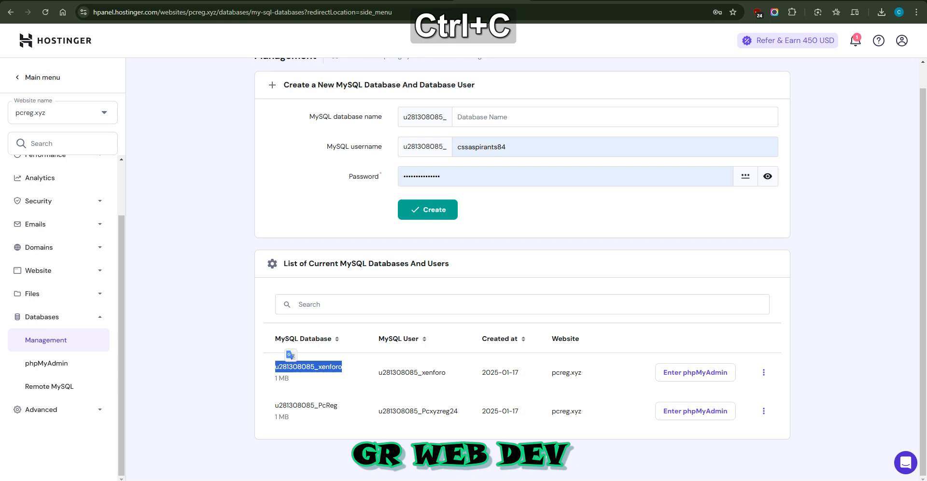
{"action": "key", "text": "ctrl+Tab"}
{"action": "key", "text": "ctrl+v"}
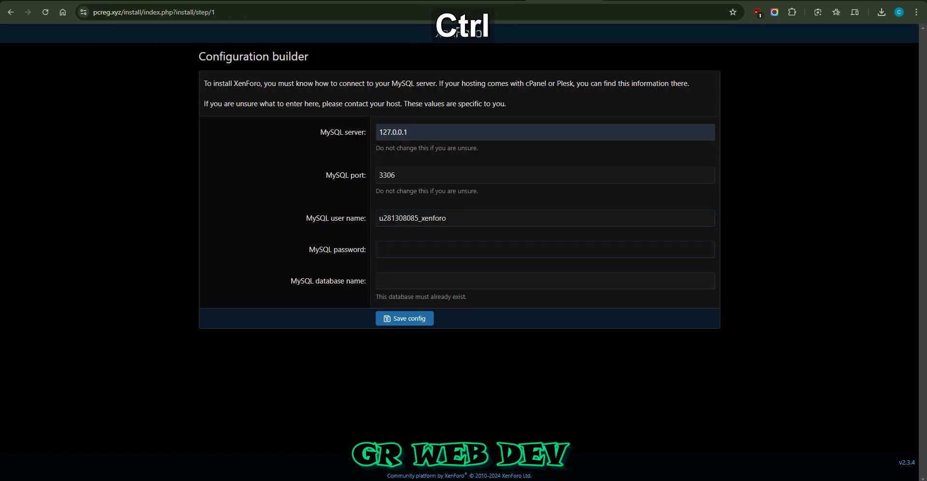
Step: Copy the xenforo MySQL user from Hostinger's database list into the installer's MySQL database name
{"action": "left_click", "coordinate": [435, 281]}
{"action": "left_click", "coordinate": [493, 0]}
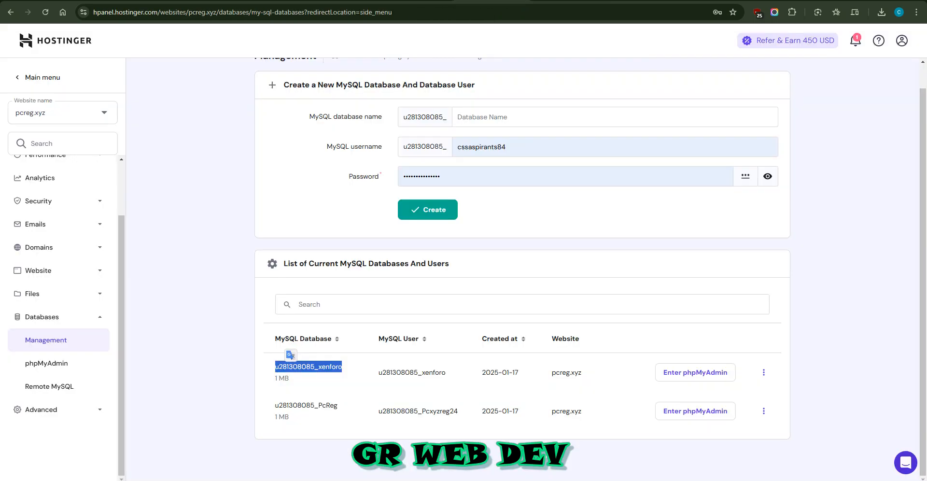
{"action": "double_click", "coordinate": [407, 372]}
{"action": "key", "text": "ctrl+c"}
{"action": "left_click", "coordinate": [638, 0]}
{"action": "left_click", "coordinate": [565, 0]}
{"action": "key", "text": "ctrl+v"}
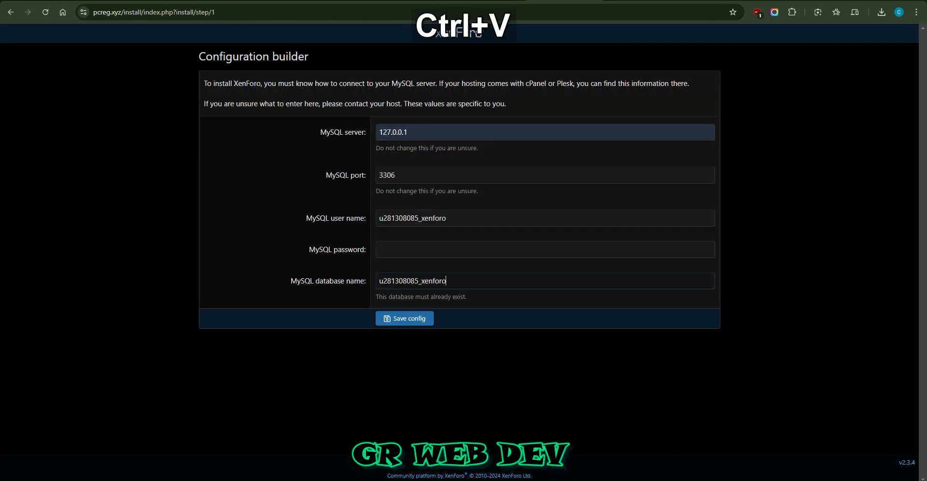
{"action": "left_click", "coordinate": [493, 0]}
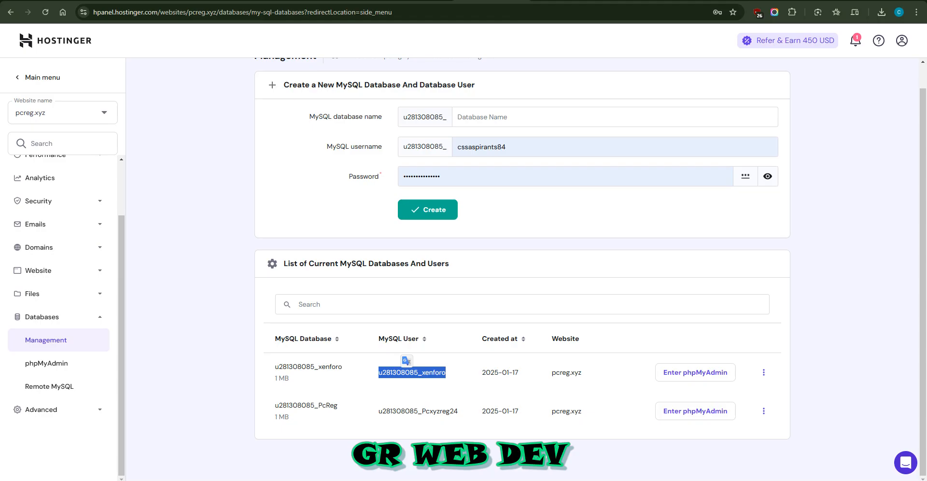
{"action": "double_click", "coordinate": [317, 367]}
{"action": "left_click", "coordinate": [319, 370]}
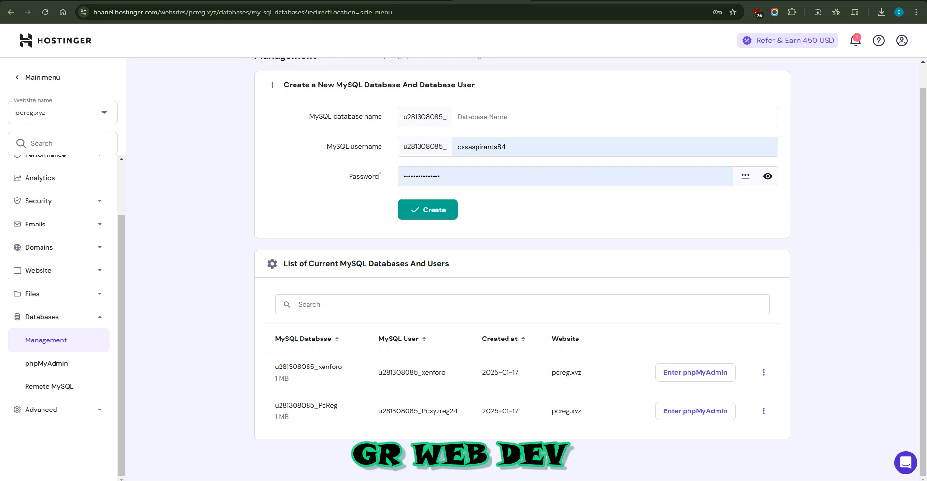
Step: Enter the MySQL password in the XenForo configuration builder and save the config
{"action": "left_click", "coordinate": [565, 0]}
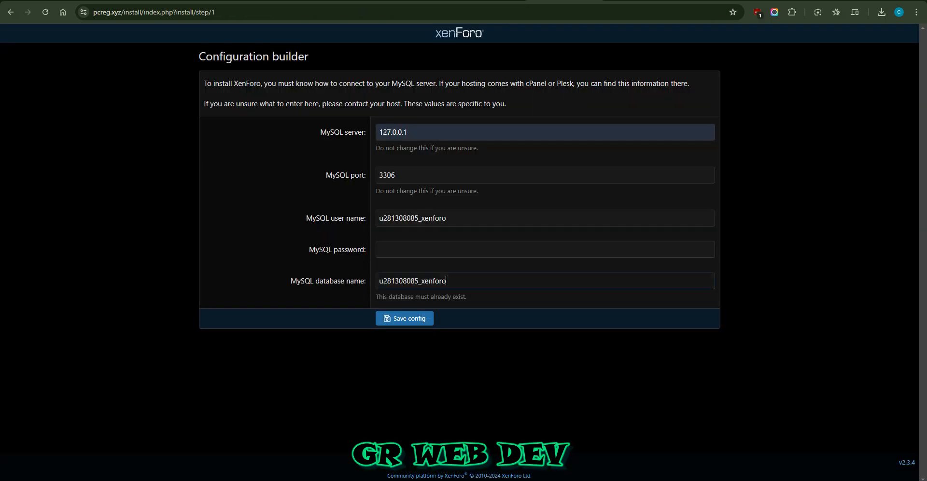
{"action": "key", "text": "ctrl"}
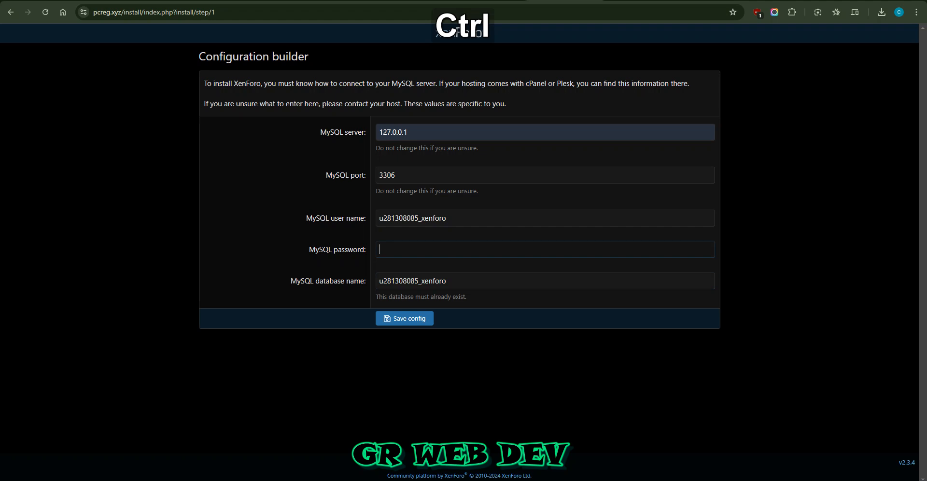
{"action": "key", "text": "ctrl+F1"}
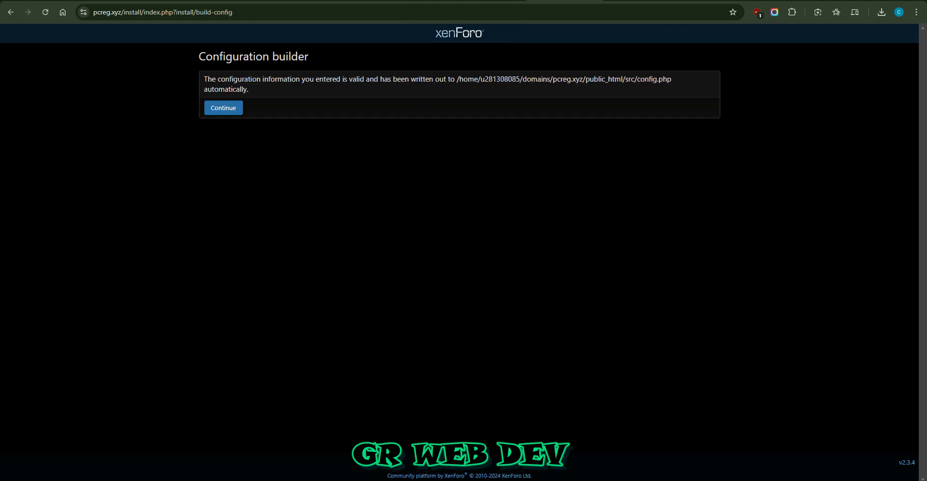
Step: Continue the installation from the configuration builder after the config file is written
{"action": "left_click_drag", "start_coordinate": [217, 79], "coordinate": [309, 91]}
{"action": "left_click", "coordinate": [309, 92]}
{"action": "left_click", "coordinate": [223, 108]}
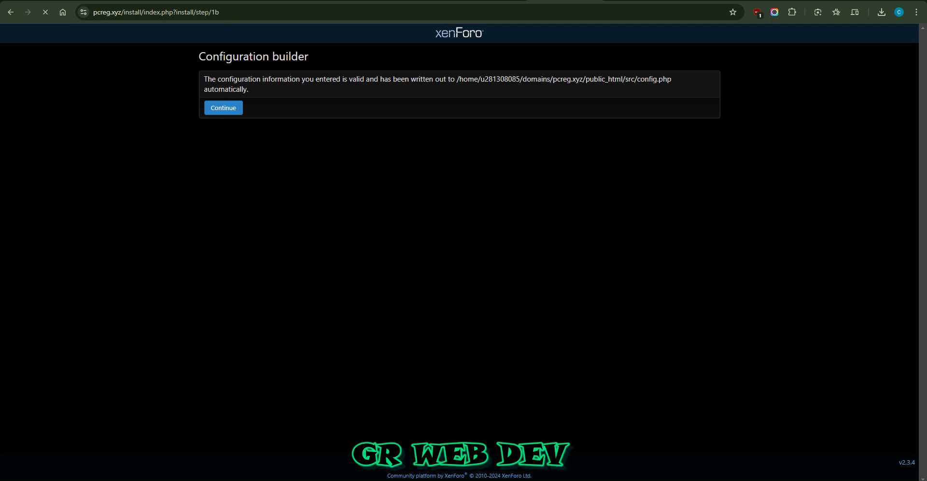
{"action": "left_click_drag", "start_coordinate": [220, 80], "coordinate": [412, 80]}
{"action": "left_click", "coordinate": [358, 80]}
{"action": "left_click", "coordinate": [413, 80]}
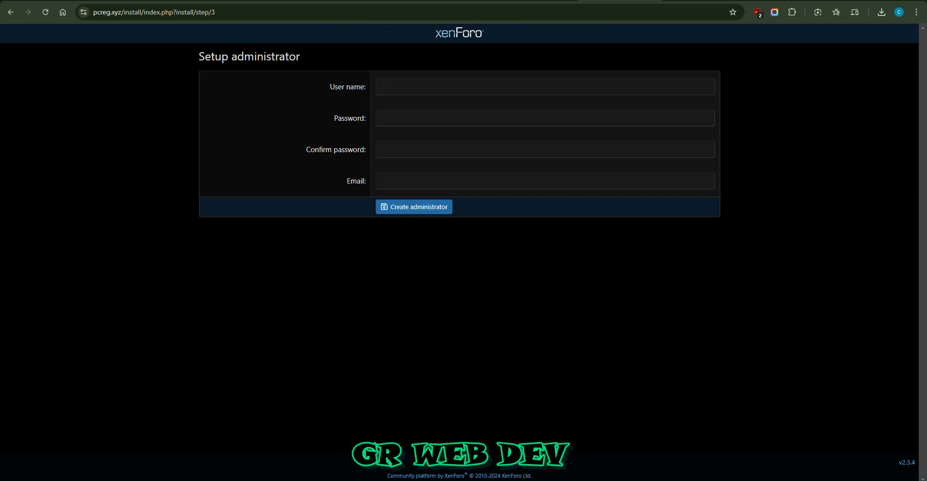
Step: Enter grwebdev as the user name in the administrator setup form
{"action": "left_click_drag", "start_coordinate": [215, 57], "coordinate": [271, 58]}
{"action": "left_click", "coordinate": [272, 59]}
{"action": "left_click", "coordinate": [408, 118]}
{"action": "left_click", "coordinate": [405, 150]}
{"action": "left_click", "coordinate": [404, 181]}
{"action": "left_click", "coordinate": [395, 256]}
{"action": "left_click", "coordinate": [405, 87]}
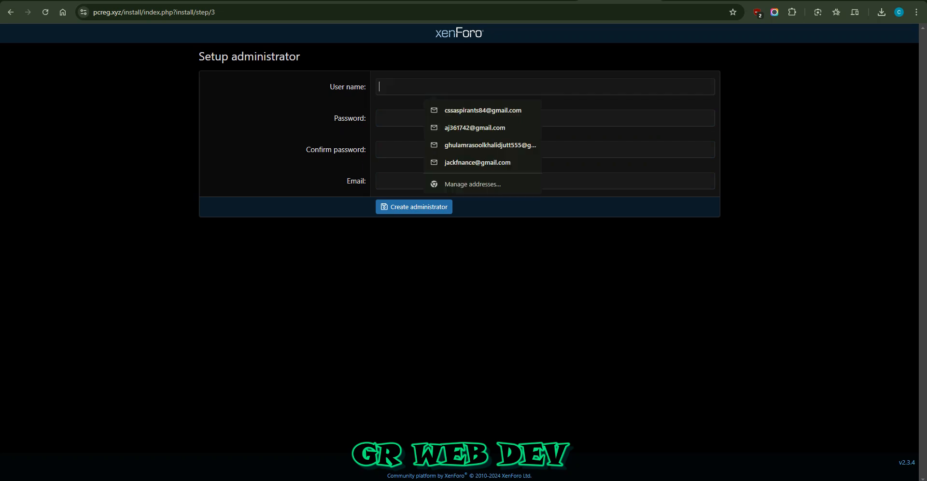
{"action": "type", "text": "grwebdev"}
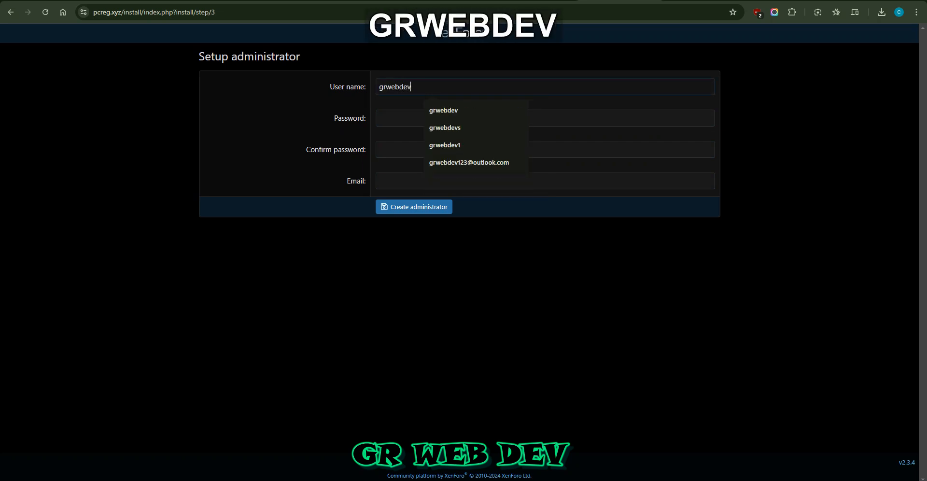
{"action": "key", "text": "Tab"}
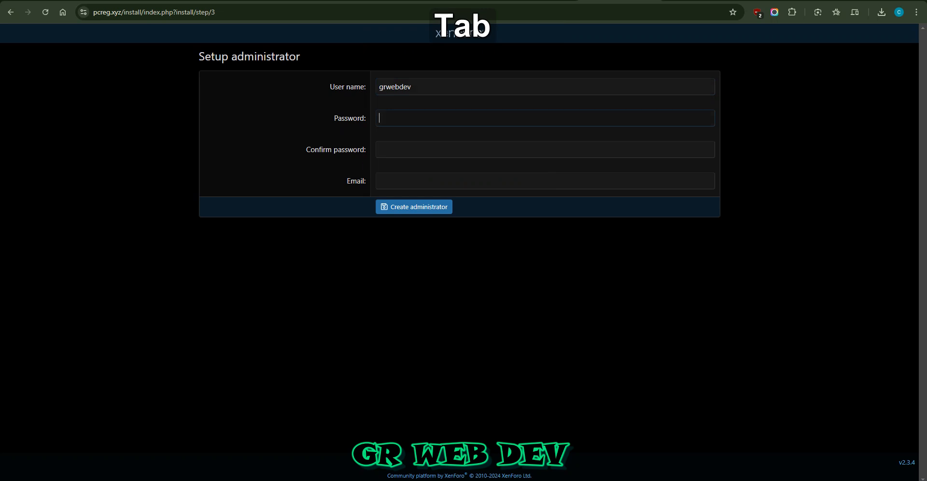
Step: Review the password, confirm password and email fields of the administrator setup form
{"action": "key", "text": "Tab"}
{"action": "left_click_drag", "start_coordinate": [344, 149], "coordinate": [365, 150]}
{"action": "left_click", "coordinate": [380, 150]}
{"action": "left_click_drag", "start_coordinate": [347, 181], "coordinate": [360, 181]}
{"action": "left_click", "coordinate": [380, 181]}
{"action": "left_click", "coordinate": [346, 181]}
{"action": "left_click", "coordinate": [379, 181]}
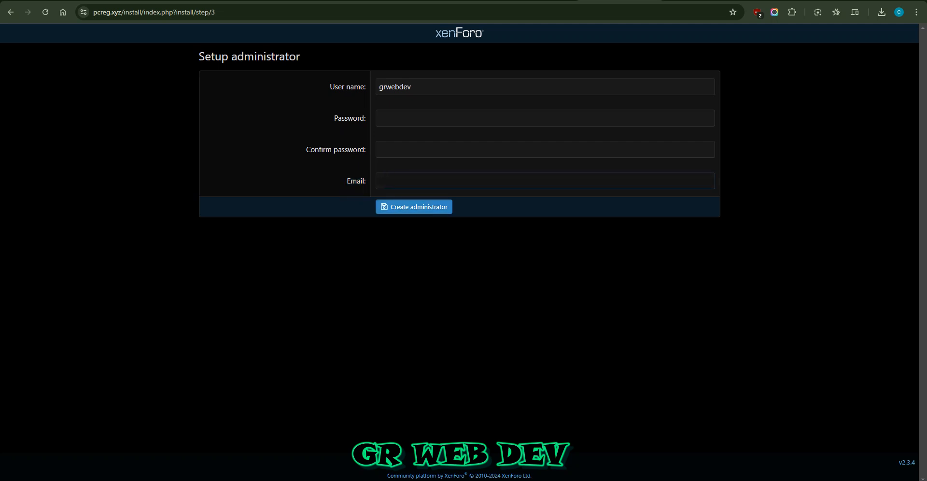
{"action": "key", "text": "ctrl"}
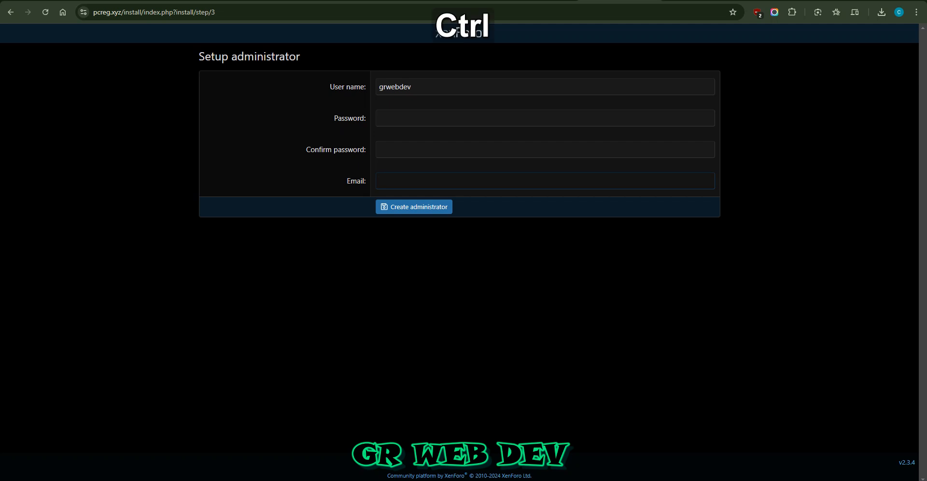
{"action": "key", "text": "ctrl+F1"}
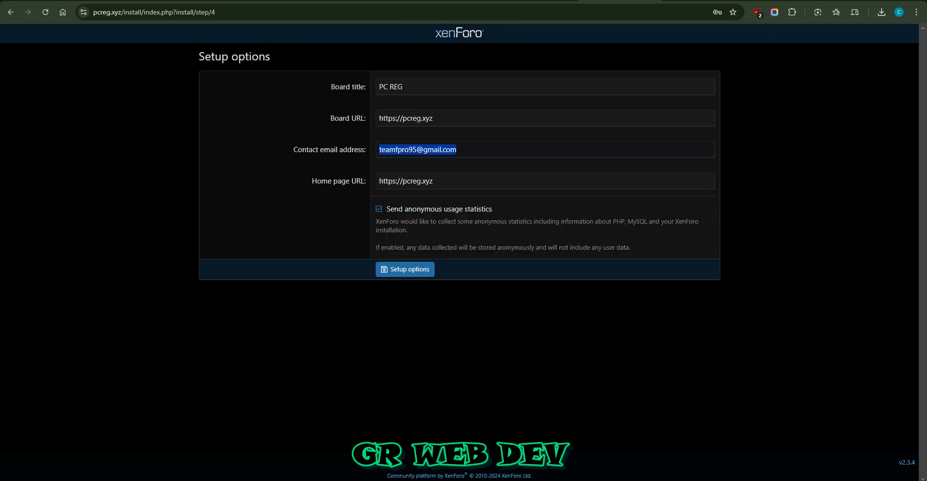
Step: Toggle the anonymous usage statistics option and complete the setup options for the PC REG board
{"action": "left_click", "coordinate": [545, 338]}
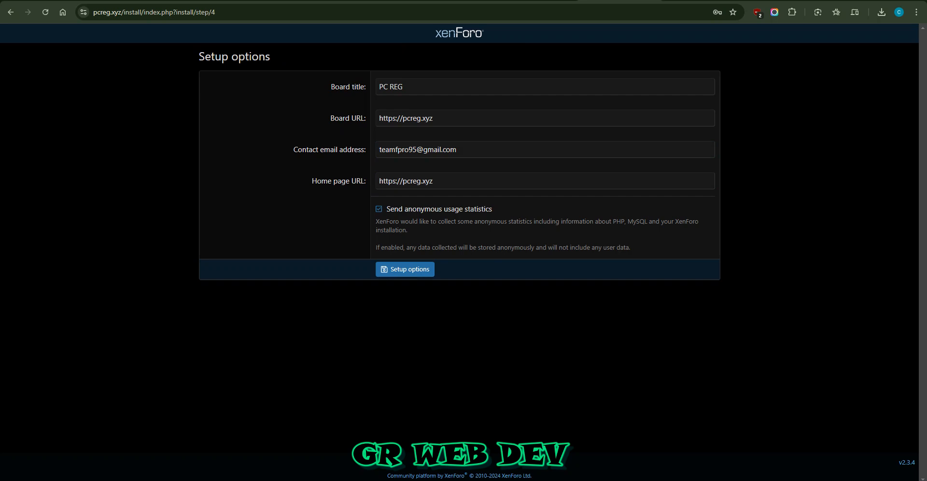
{"action": "left_click", "coordinate": [379, 209]}
{"action": "double_click", "coordinate": [397, 87]}
{"action": "left_click", "coordinate": [546, 338]}
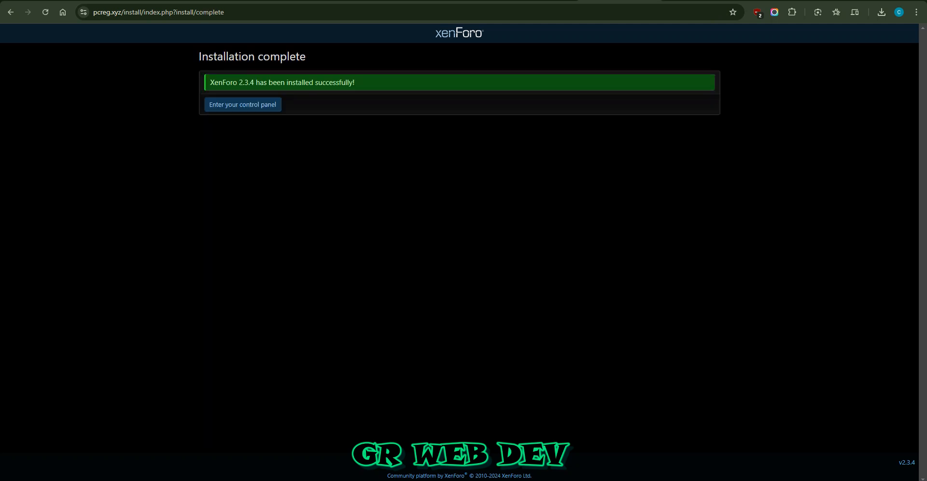
Step: Enter the forum's control panel and log in as administrator with the saved user name and account password
{"action": "left_click_drag", "start_coordinate": [254, 82], "coordinate": [333, 83]}
{"action": "left_click", "coordinate": [335, 84]}
{"action": "left_click_drag", "start_coordinate": [229, 57], "coordinate": [271, 56]}
{"action": "left_click", "coordinate": [271, 57]}
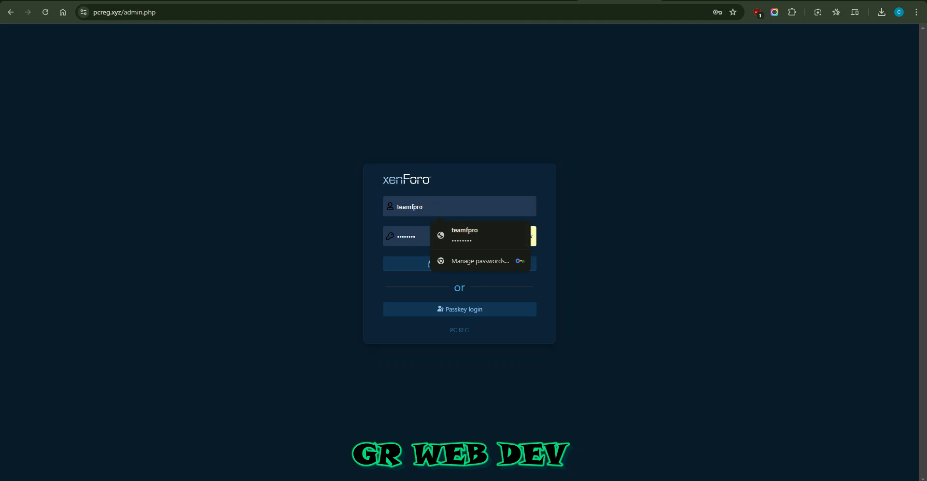
{"action": "left_click", "coordinate": [464, 235]}
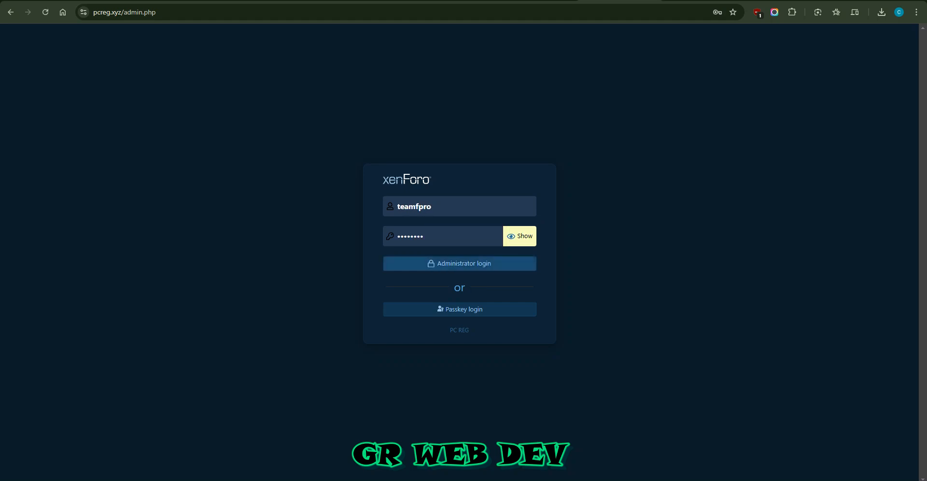
{"action": "left_click", "coordinate": [459, 263]}
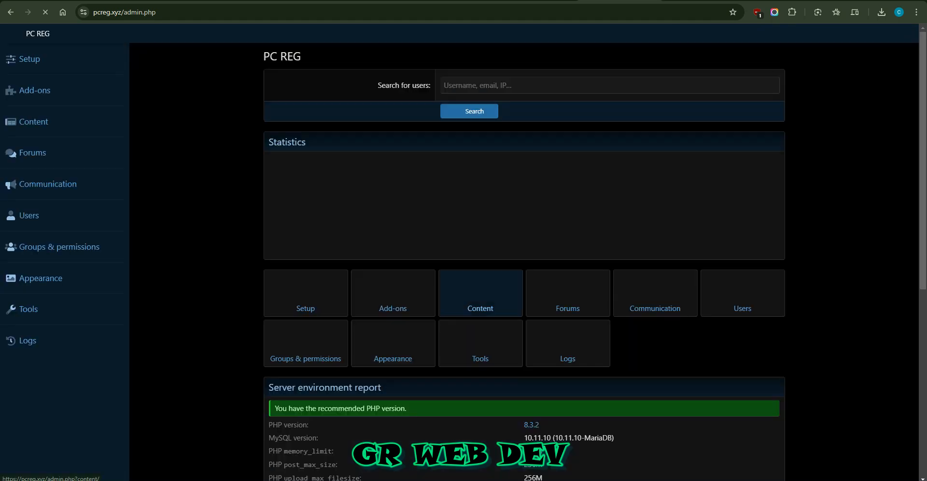
Step: Examine the server environment report on the admin dashboard, including the PHP and MySQL versions, memory limit, upload size and ZipArchive support
{"action": "scroll", "coordinate": [523, 261], "scroll_direction": "down", "scroll_amount": 4}
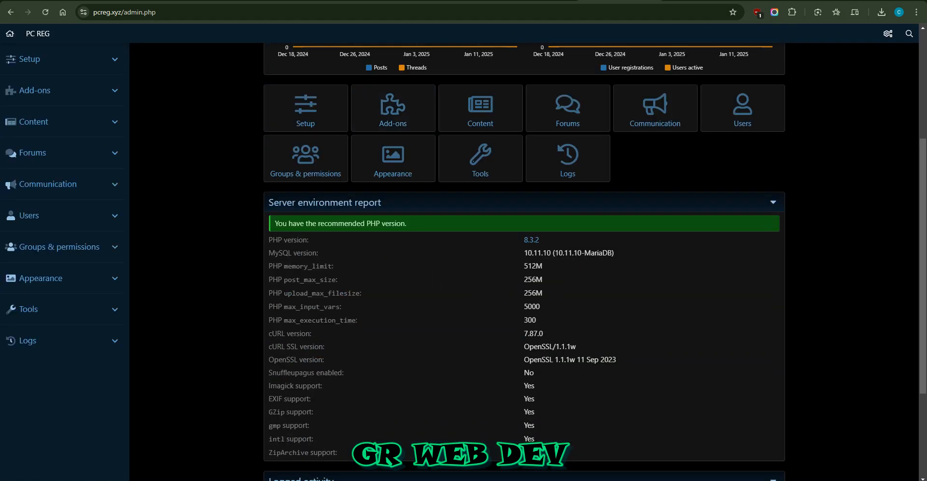
{"action": "scroll", "coordinate": [524, 261], "scroll_direction": "down", "scroll_amount": 2}
{"action": "scroll", "coordinate": [523, 260], "scroll_direction": "up", "scroll_amount": 6}
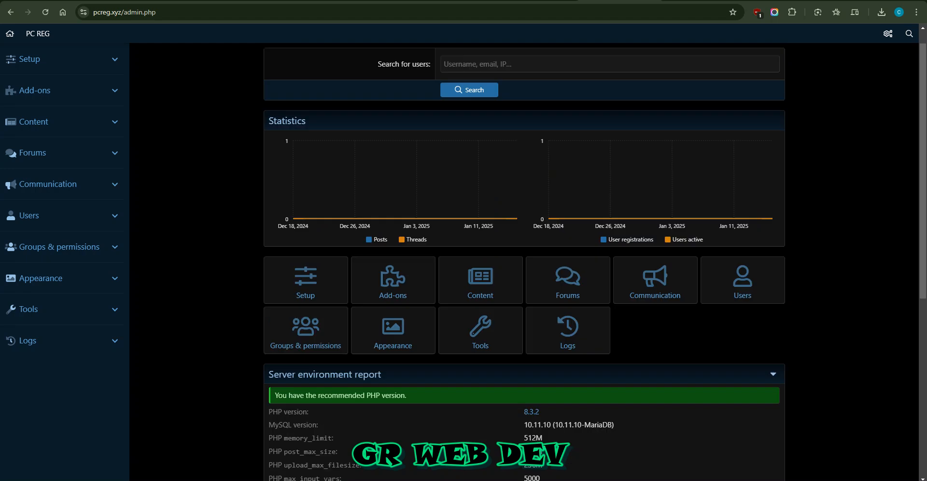
{"action": "scroll", "coordinate": [524, 261], "scroll_direction": "down", "scroll_amount": 4}
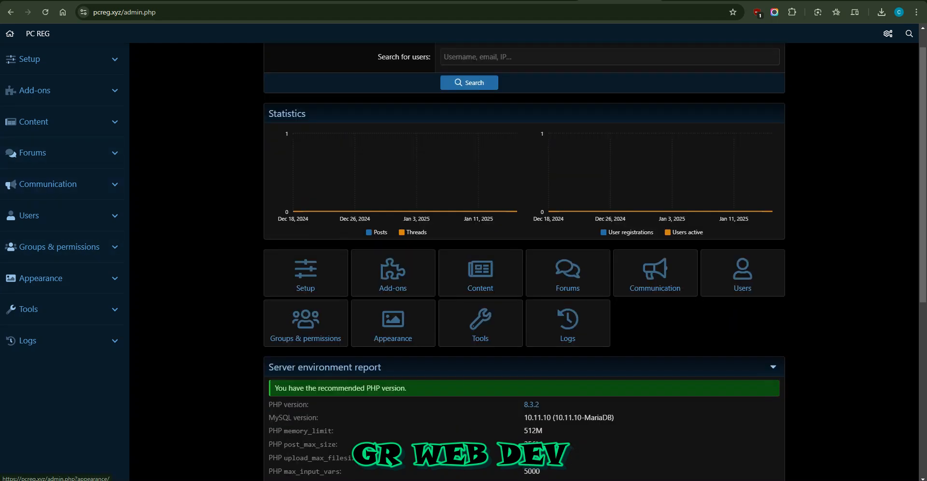
{"action": "scroll", "coordinate": [524, 260], "scroll_direction": "down", "scroll_amount": 2}
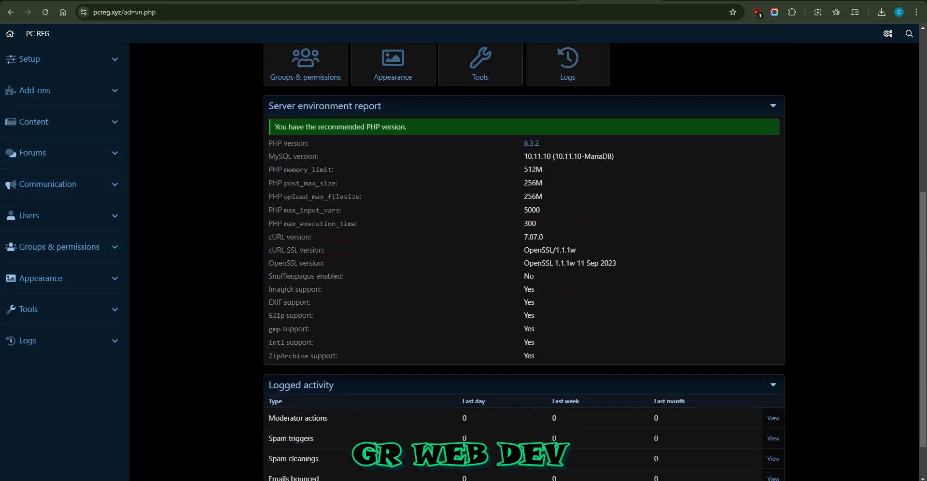
{"action": "left_click_drag", "start_coordinate": [415, 144], "coordinate": [416, 316]}
{"action": "left_click", "coordinate": [416, 315]}
{"action": "left_click_drag", "start_coordinate": [535, 356], "coordinate": [269, 357]}
{"action": "left_click", "coordinate": [415, 356]}
{"action": "left_click_drag", "start_coordinate": [541, 144], "coordinate": [523, 143]}
{"action": "left_click", "coordinate": [546, 144]}
{"action": "left_click", "coordinate": [546, 144]}
{"action": "left_click_drag", "start_coordinate": [614, 157], "coordinate": [547, 157]}
{"action": "left_click", "coordinate": [548, 156]}
{"action": "left_click_drag", "start_coordinate": [524, 169], "coordinate": [528, 197]}
{"action": "left_click", "coordinate": [533, 170]}
{"action": "left_click", "coordinate": [533, 196]}
{"action": "left_click", "coordinate": [530, 196]}
{"action": "key", "text": "ctrl+shift+Tab"}
{"action": "key", "text": "ctrl+Tab"}
Step: Look over the whole admin dashboard, from the board title and statistics down to the logged activity
{"action": "scroll", "coordinate": [523, 260], "scroll_direction": "down", "scroll_amount": 1}
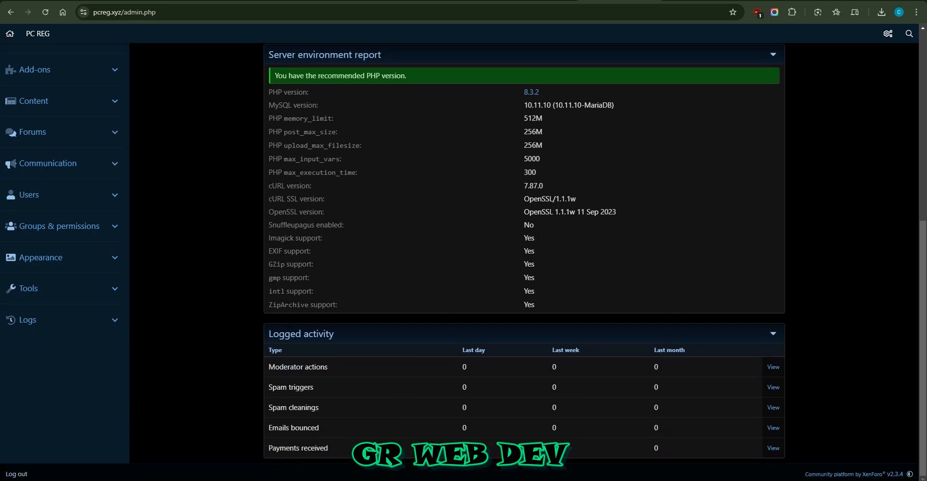
{"action": "scroll", "coordinate": [524, 260], "scroll_direction": "up", "scroll_amount": 7}
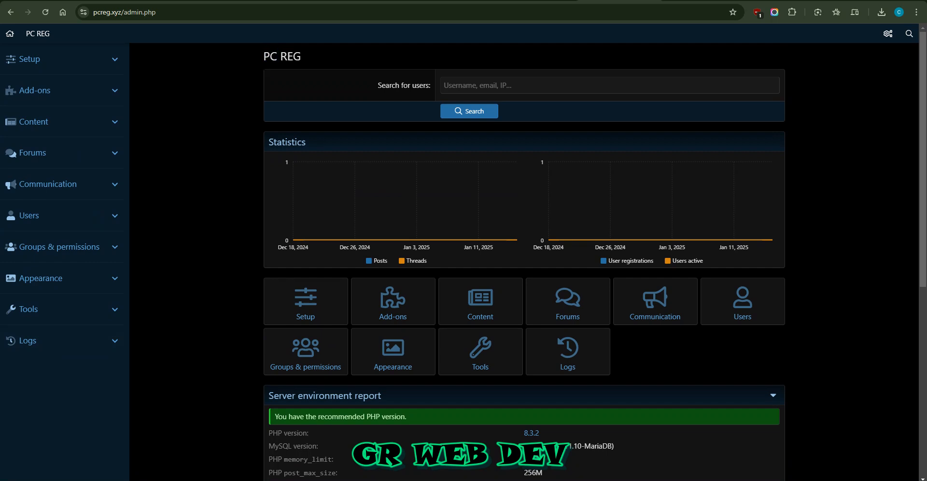
{"action": "mouse_move", "coordinate": [264, 57]}
{"action": "left_mouse_down"}
{"action": "mouse_move", "coordinate": [286, 57]}
{"action": "mouse_move", "coordinate": [271, 57]}
{"action": "left_mouse_up"}
{"action": "left_click", "coordinate": [293, 57]}
{"action": "left_click", "coordinate": [271, 57]}
{"action": "scroll", "coordinate": [524, 261], "scroll_direction": "down", "scroll_amount": 7}
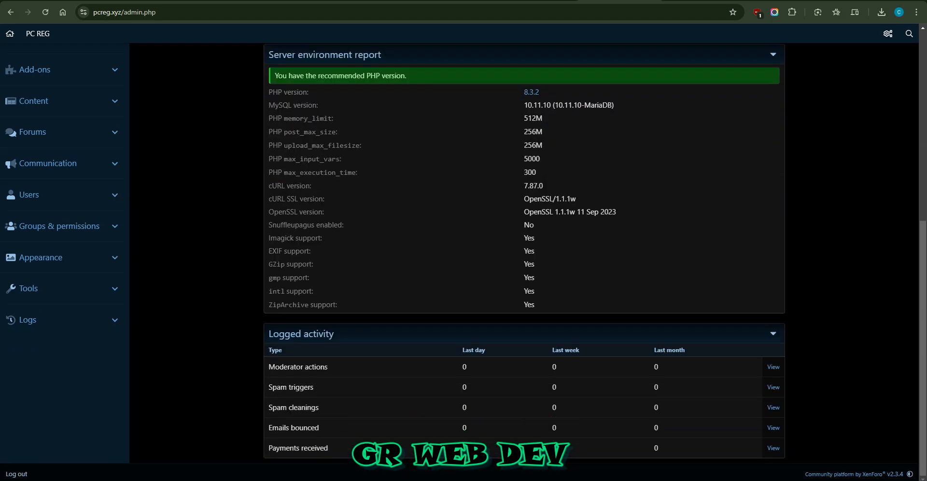
Step: Switch to File Explorer and look through the add-on archives in the Xenforo Addons folder
{"action": "mouse_move", "coordinate": [158, 480]}
{"action": "left_click", "coordinate": [157, 453]}
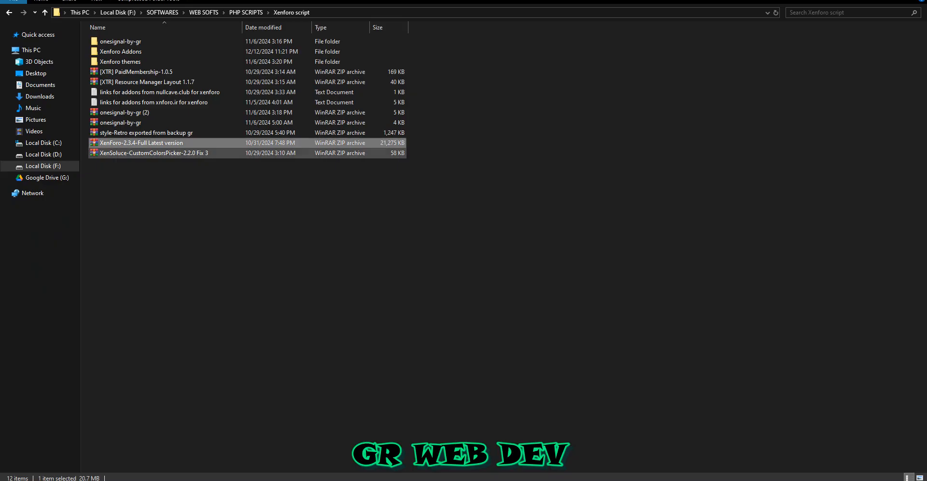
{"action": "right_click", "coordinate": [167, 174]}
{"action": "left_click", "coordinate": [185, 213]}
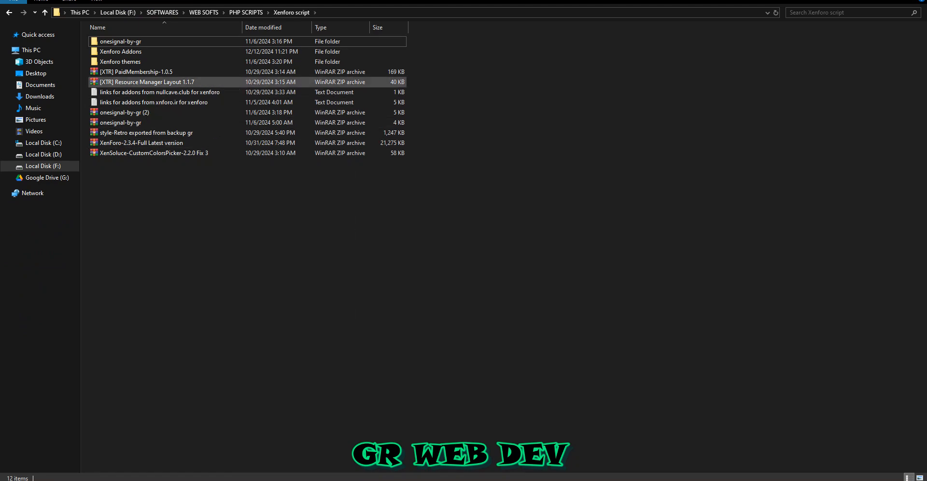
{"action": "double_click", "coordinate": [121, 51]}
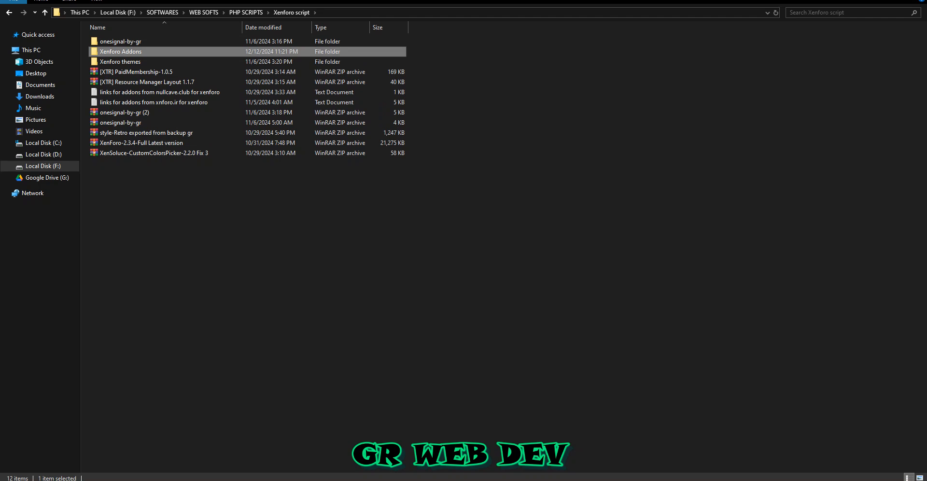
{"action": "scroll", "coordinate": [145, 254], "scroll_direction": "down", "scroll_amount": 2}
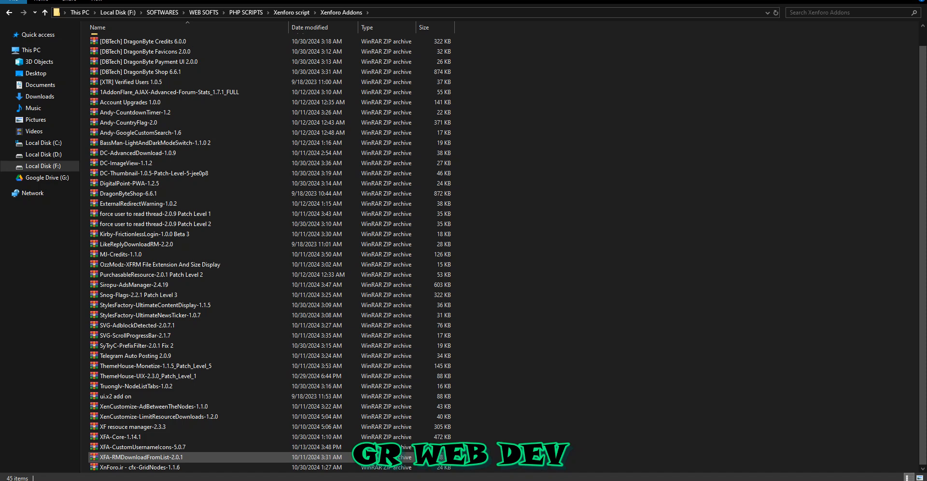
{"action": "scroll", "coordinate": [150, 315], "scroll_direction": "up", "scroll_amount": 2}
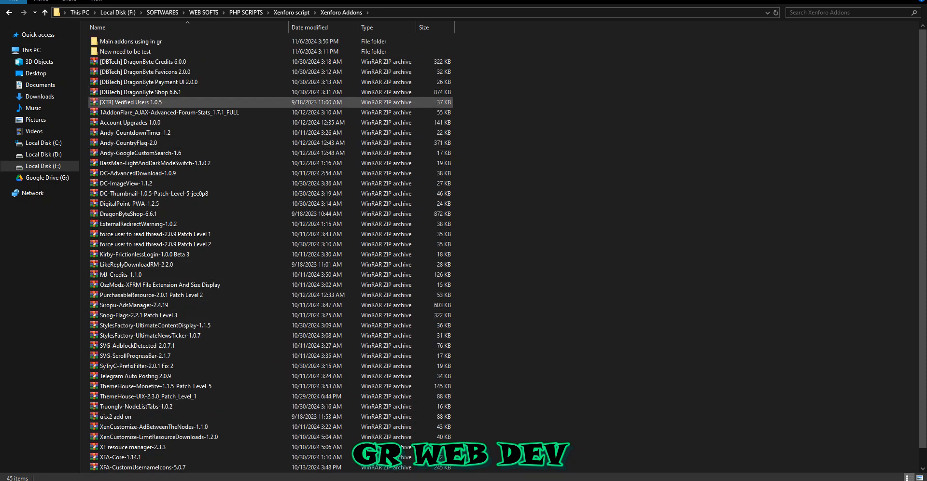
{"action": "left_click", "coordinate": [292, 13]}
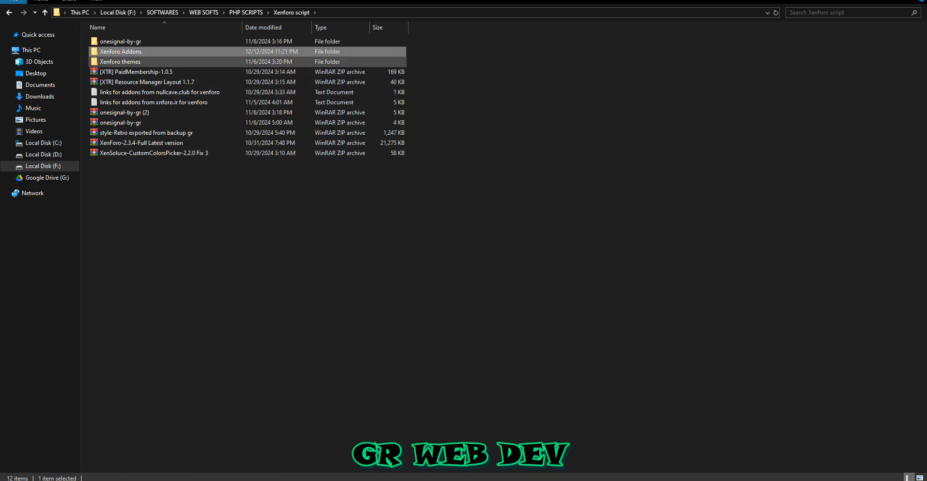
Step: Look through the theme archives in the Xenforo themes folder and go back to PHP SCRIPTS
{"action": "double_click", "coordinate": [125, 61]}
{"action": "left_click_drag", "start_coordinate": [155, 287], "coordinate": [191, 39]}
{"action": "left_click", "coordinate": [191, 51]}
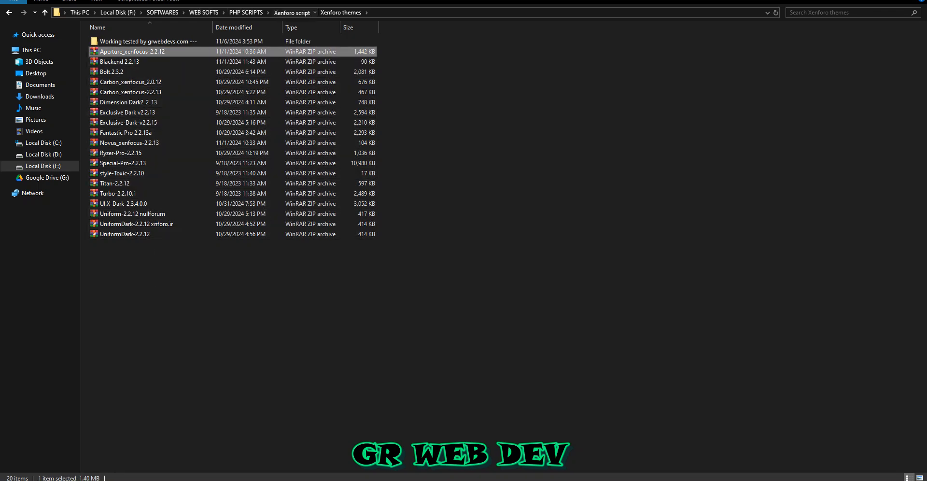
{"action": "left_click", "coordinate": [291, 12]}
{"action": "left_click", "coordinate": [246, 12]}
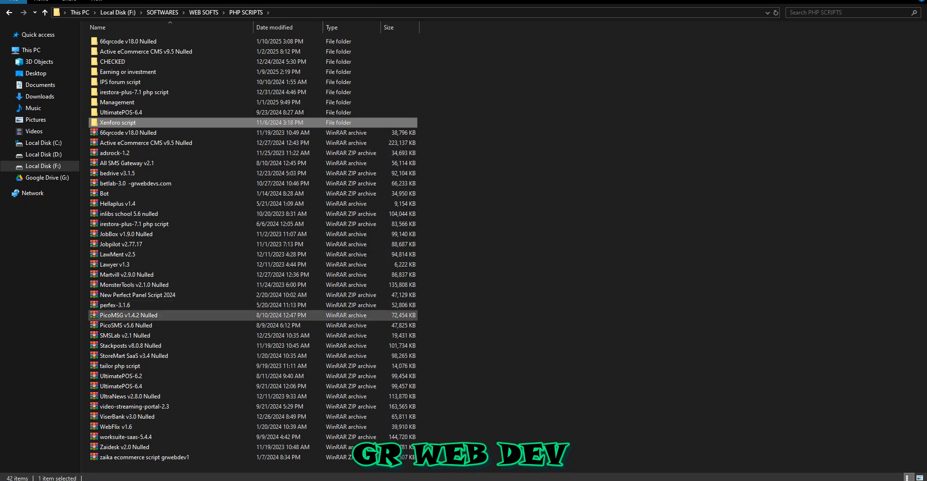
Step: Browse the script archives in PHP SCRIPTS and its CHECKED and Earning or investment folders
{"action": "left_click_drag", "start_coordinate": [473, 462], "coordinate": [397, 50]}
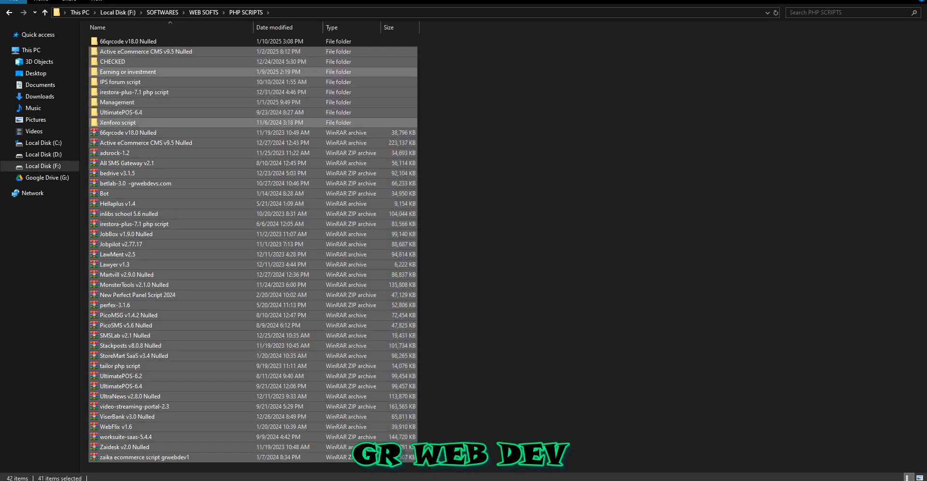
{"action": "double_click", "coordinate": [217, 62]}
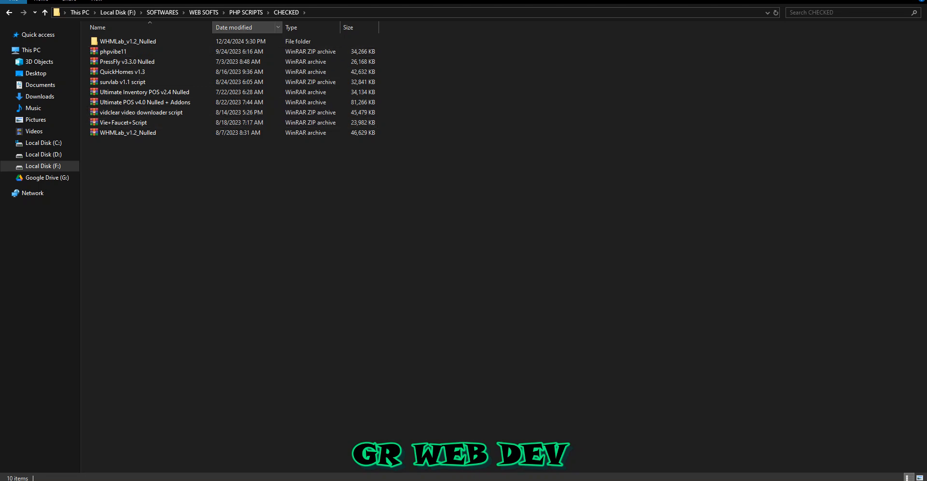
{"action": "left_click", "coordinate": [246, 12]}
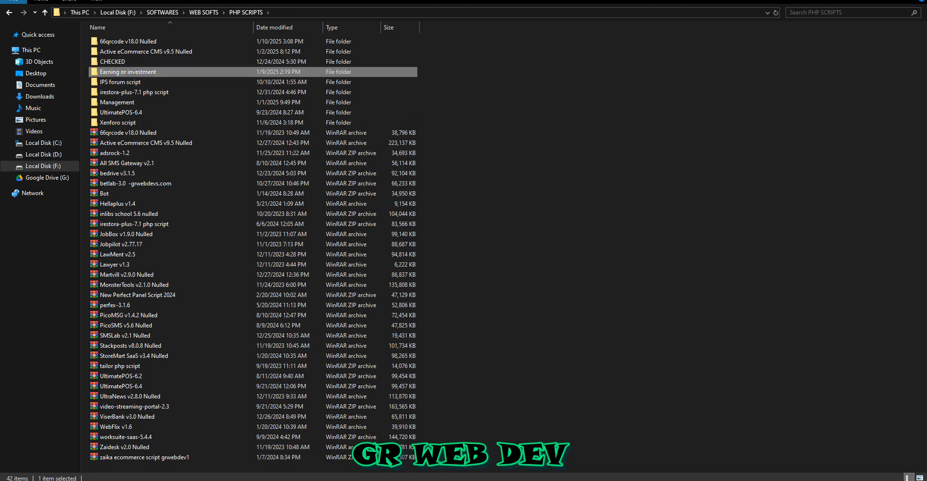
{"action": "double_click", "coordinate": [145, 72]}
{"action": "left_click_drag", "start_coordinate": [209, 351], "coordinate": [192, 58]}
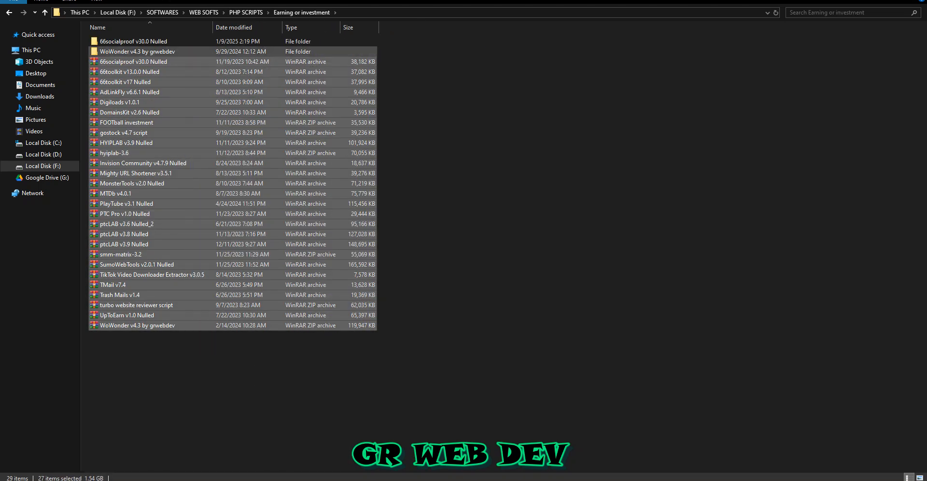
{"action": "left_click", "coordinate": [268, 13]}
{"action": "left_click", "coordinate": [246, 12]}
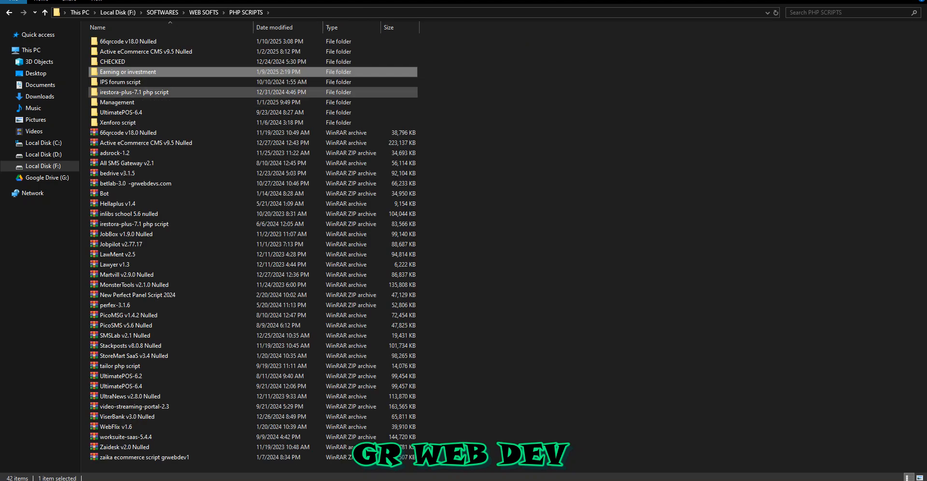
Step: Open the IPS forum script folder and return to PHP SCRIPTS
{"action": "left_click", "coordinate": [145, 82]}
{"action": "double_click", "coordinate": [118, 82]}
{"action": "left_click", "coordinate": [119, 82]}
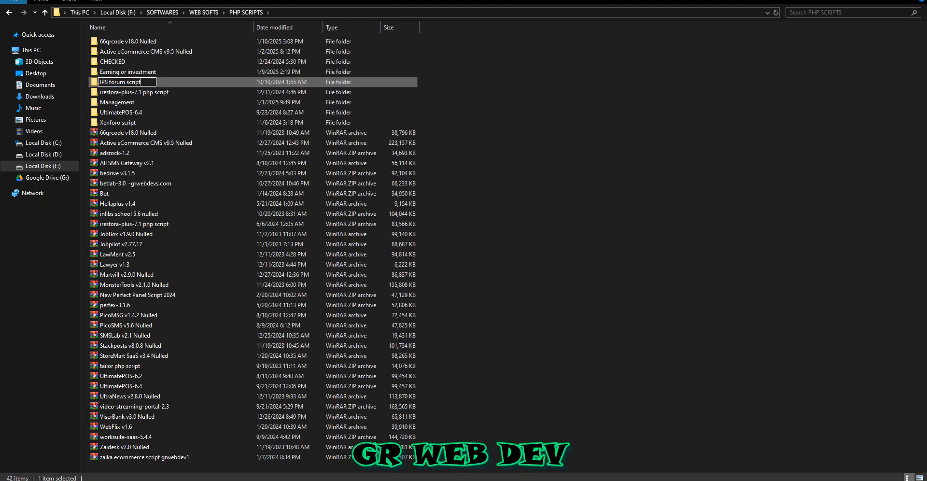
{"action": "double_click", "coordinate": [174, 82]}
{"action": "left_click", "coordinate": [246, 13]}
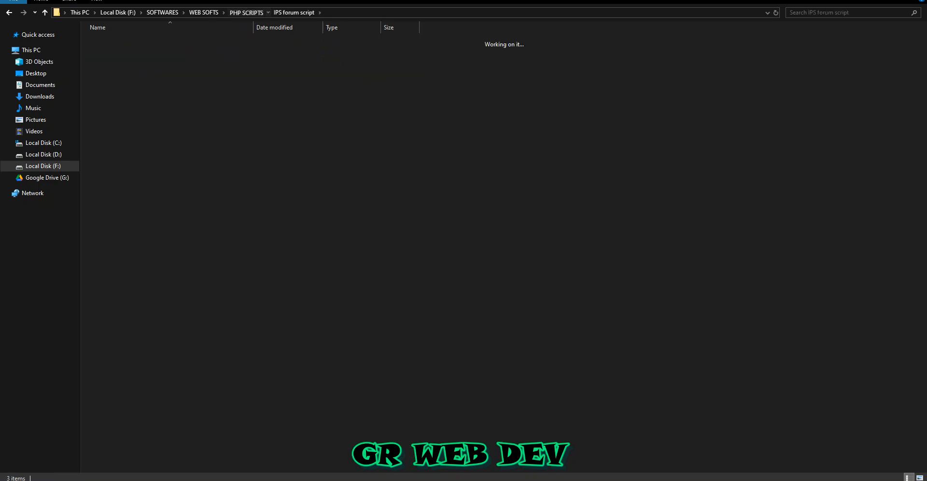
Step: Look through the contents of the irestora-plus-7.1 php script folder and return to PHP SCRIPTS
{"action": "key", "text": "Return"}
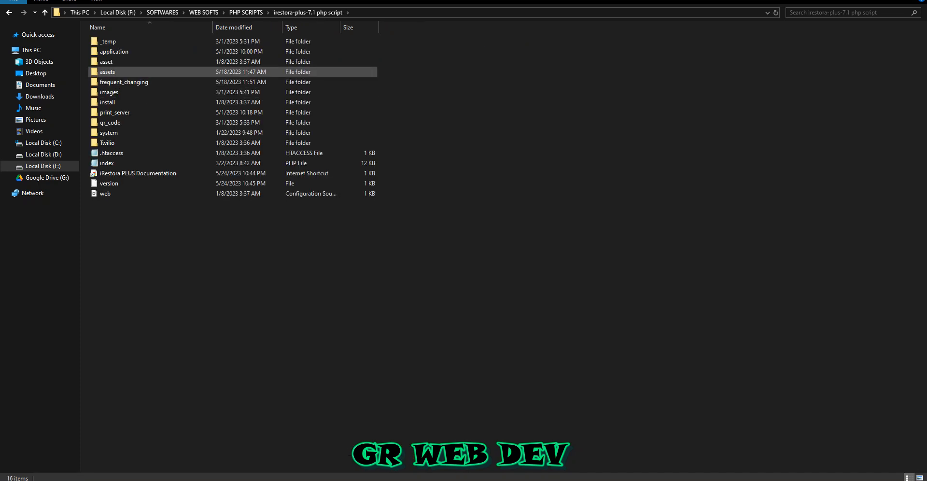
{"action": "left_click_drag", "start_coordinate": [333, 230], "coordinate": [311, 33]}
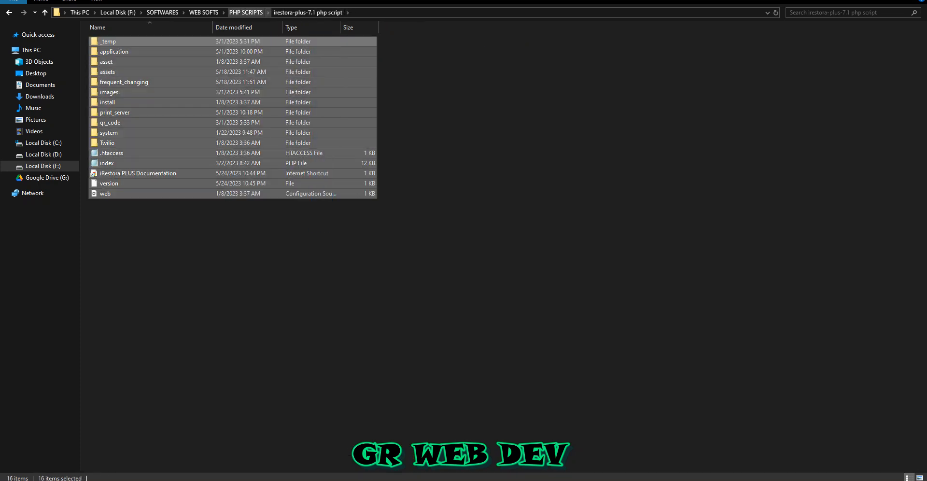
{"action": "left_click", "coordinate": [246, 12]}
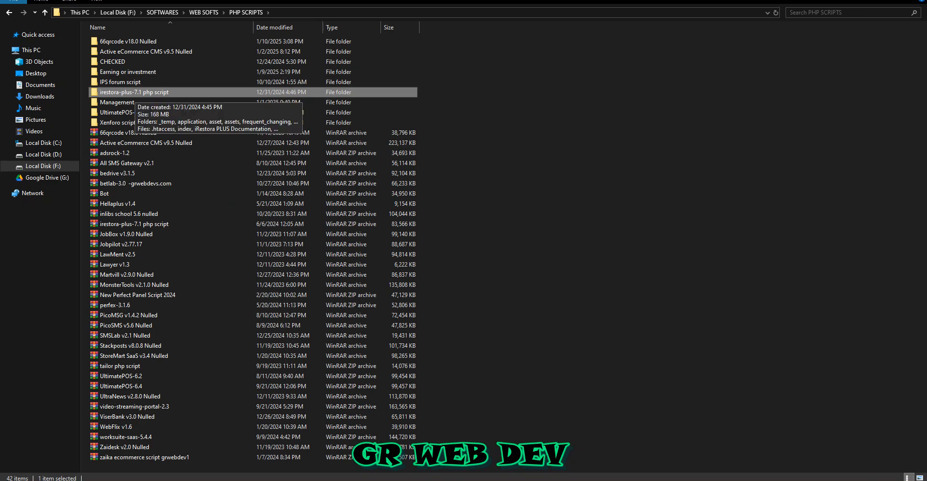
Step: Look through the script archives in the Management folder, return to PHP SCRIPTS and select the UltimatePOS-6.4 folder
{"action": "double_click", "coordinate": [116, 102]}
{"action": "left_click_drag", "start_coordinate": [160, 347], "coordinate": [196, 49]}
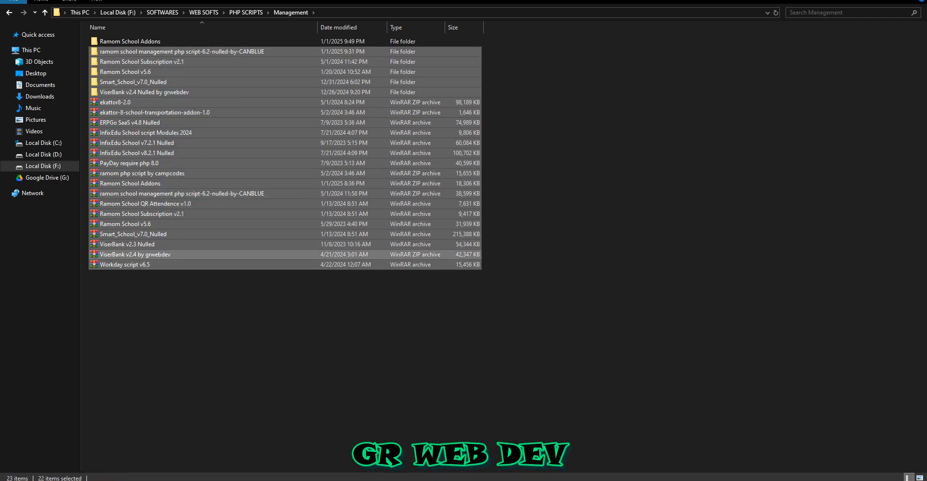
{"action": "left_click", "coordinate": [246, 12]}
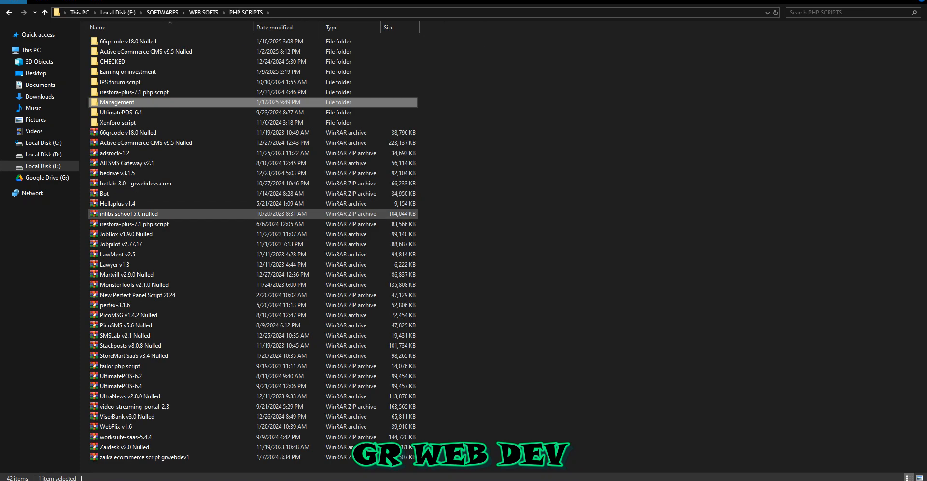
{"action": "left_click", "coordinate": [154, 113]}
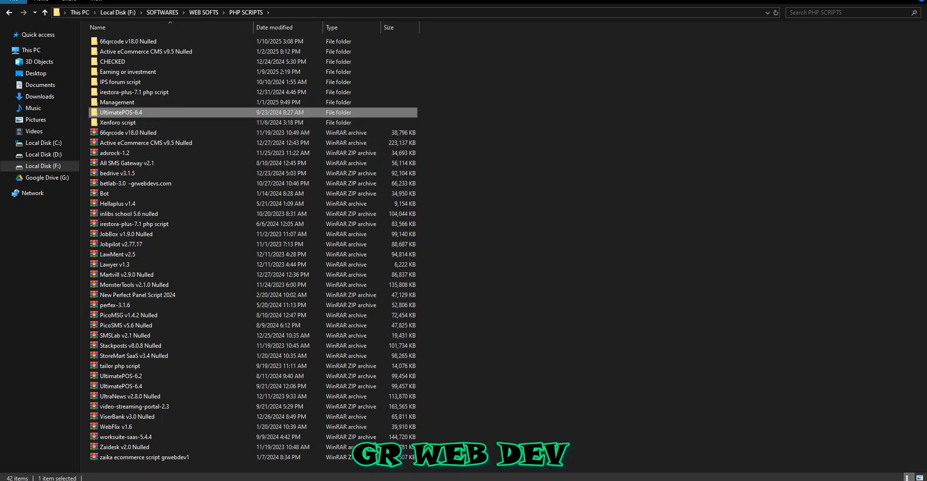
Step: Switch back to the browser and view the XenForo admin control panel dashboard of PC REG
{"action": "right_click", "coordinate": [574, 178]}
{"action": "left_click", "coordinate": [599, 216]}
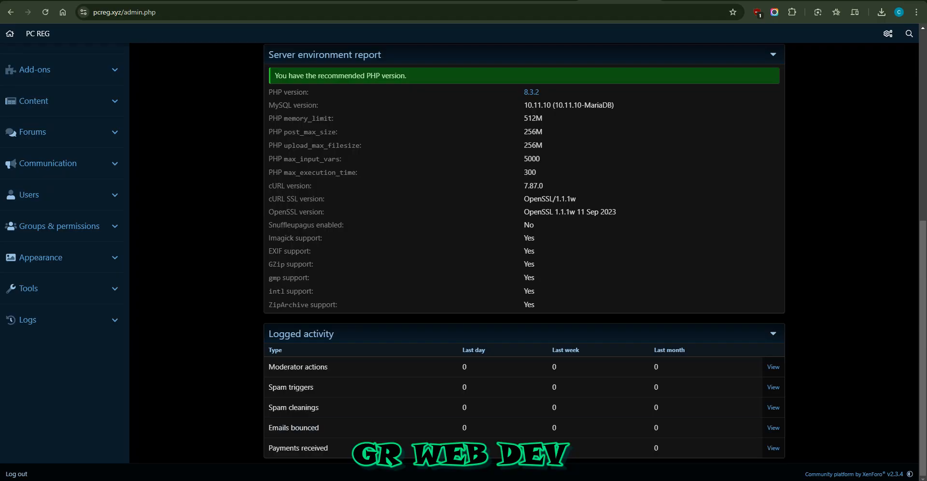
{"action": "scroll", "coordinate": [524, 260], "scroll_direction": "up", "scroll_amount": 7}
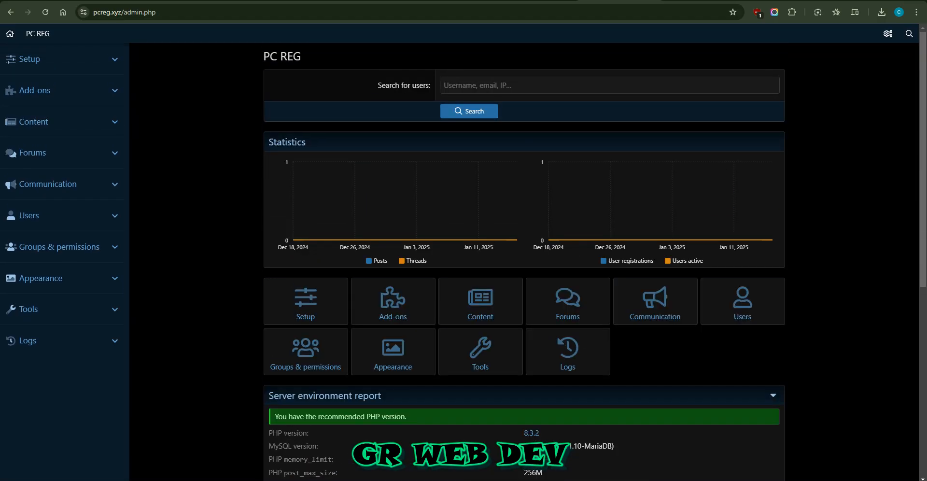